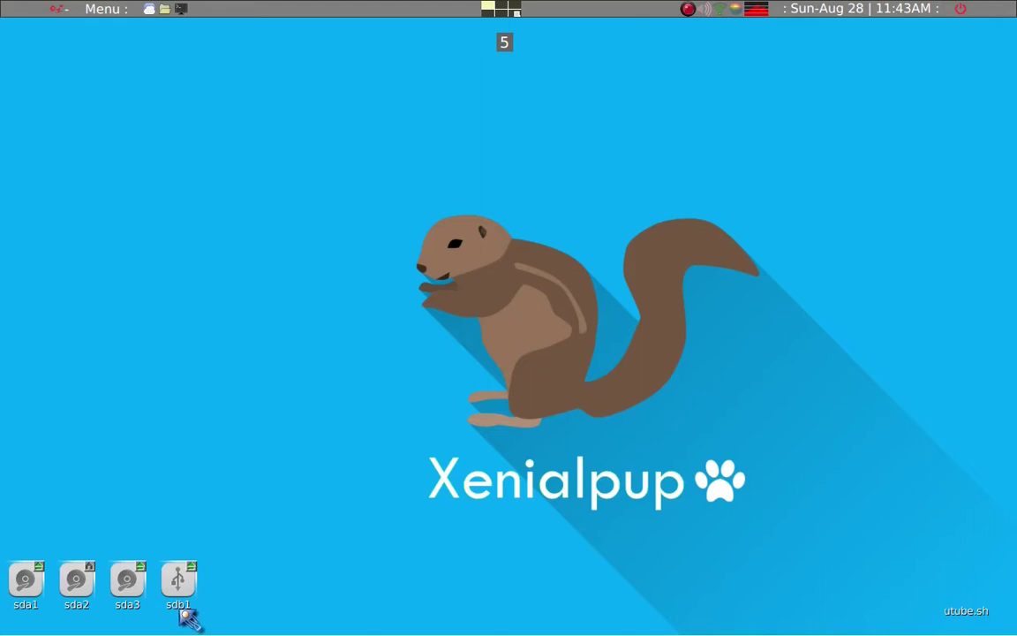
Launch GParted and switch to the 14.32 GiB USB drive /dev/sdb.
mouse_move(186, 616)
key("alt+F2")
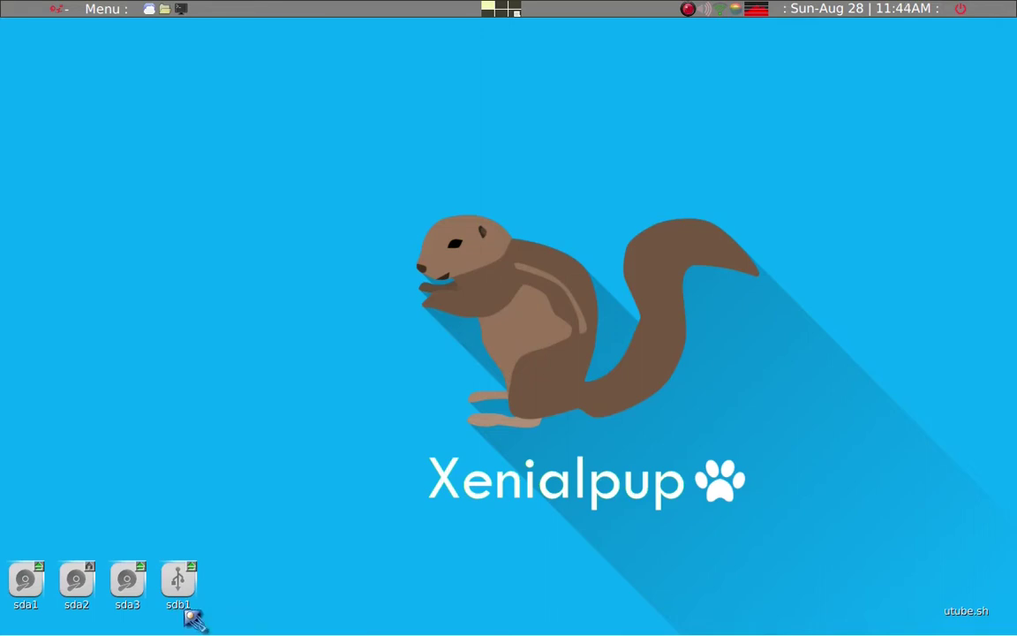
type("gparted")
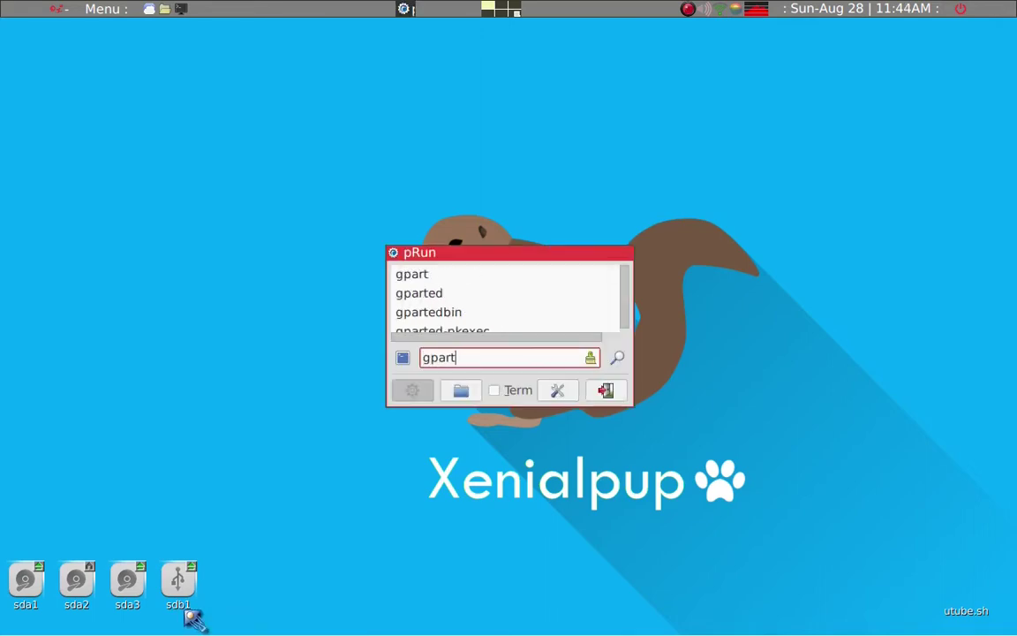
key("Return")
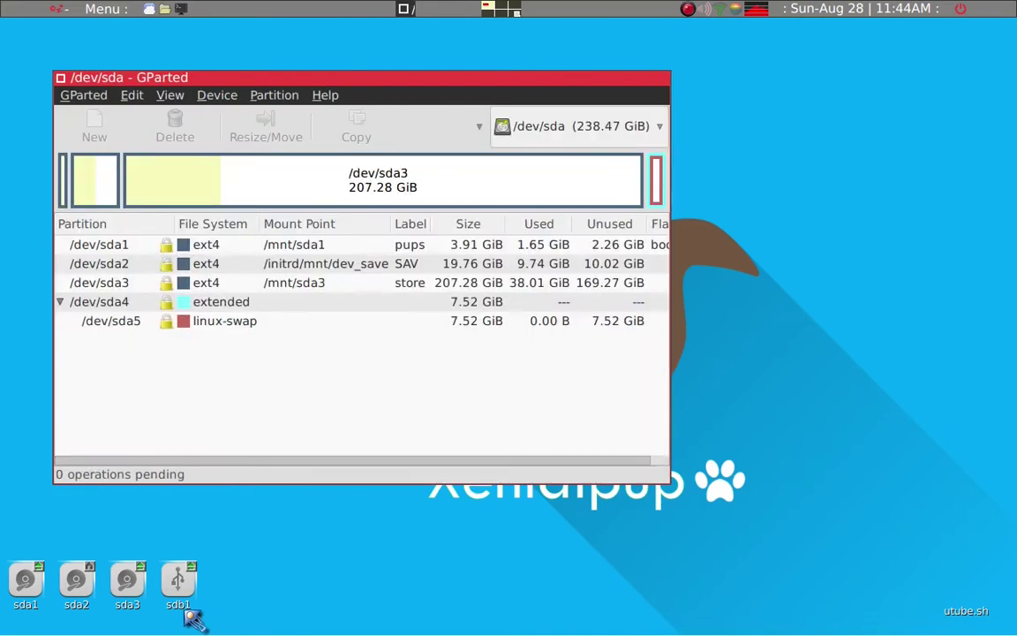
left_click(568, 129)
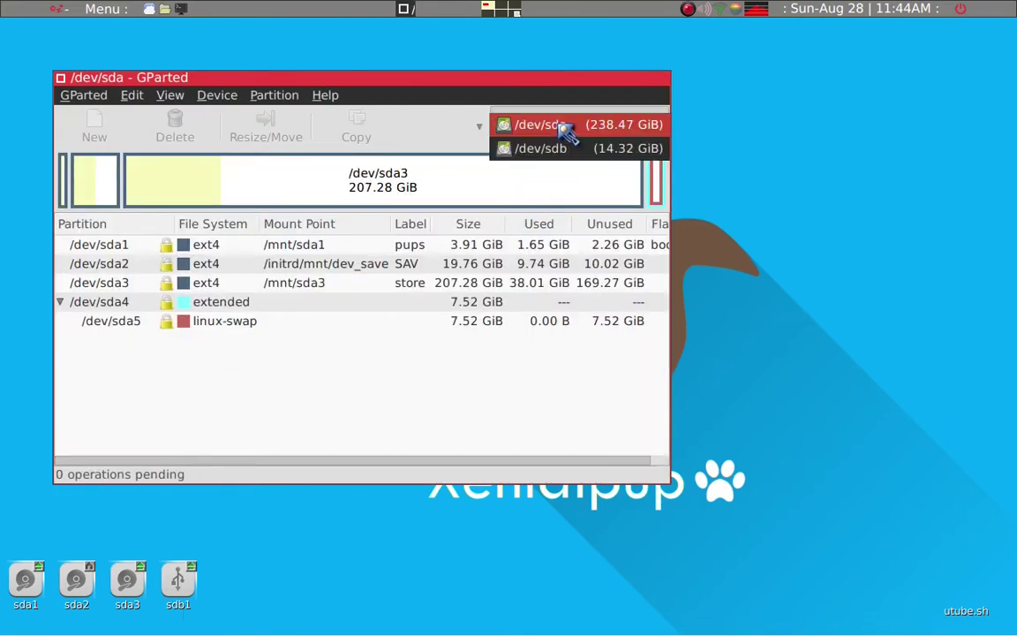
left_click(576, 151)
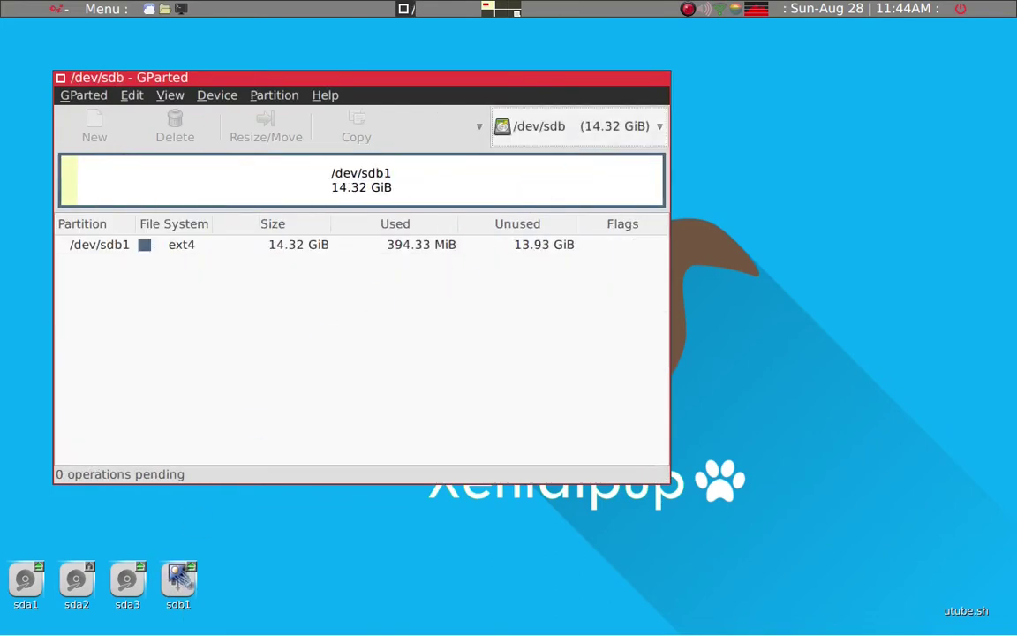
Create a new msdos partition table on /dev/sdb, erasing the whole drive.
left_click(236, 188)
right_click(232, 183)
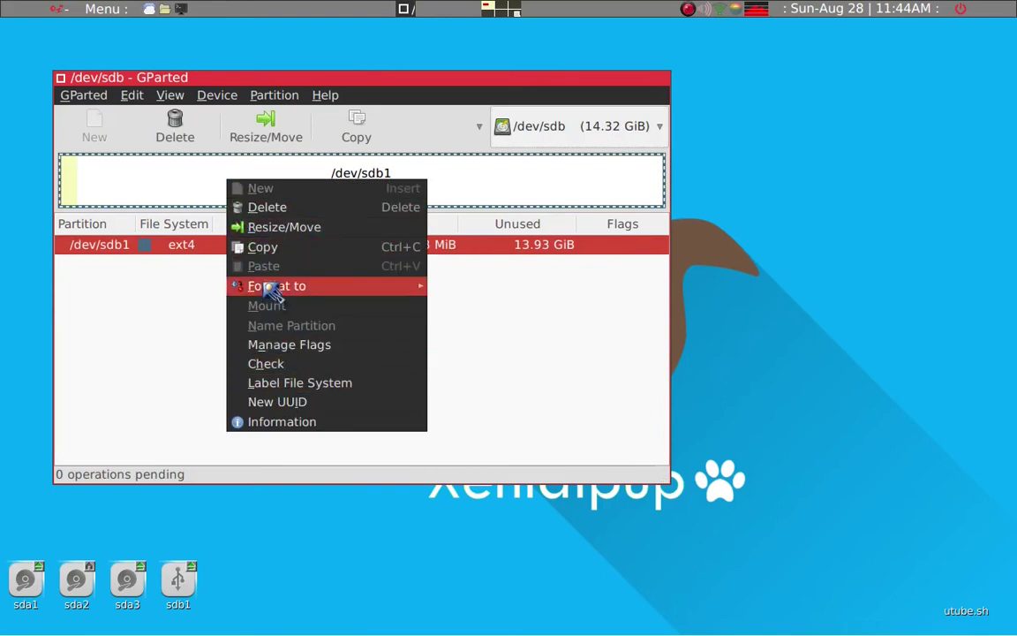
left_click(166, 187)
left_click(217, 95)
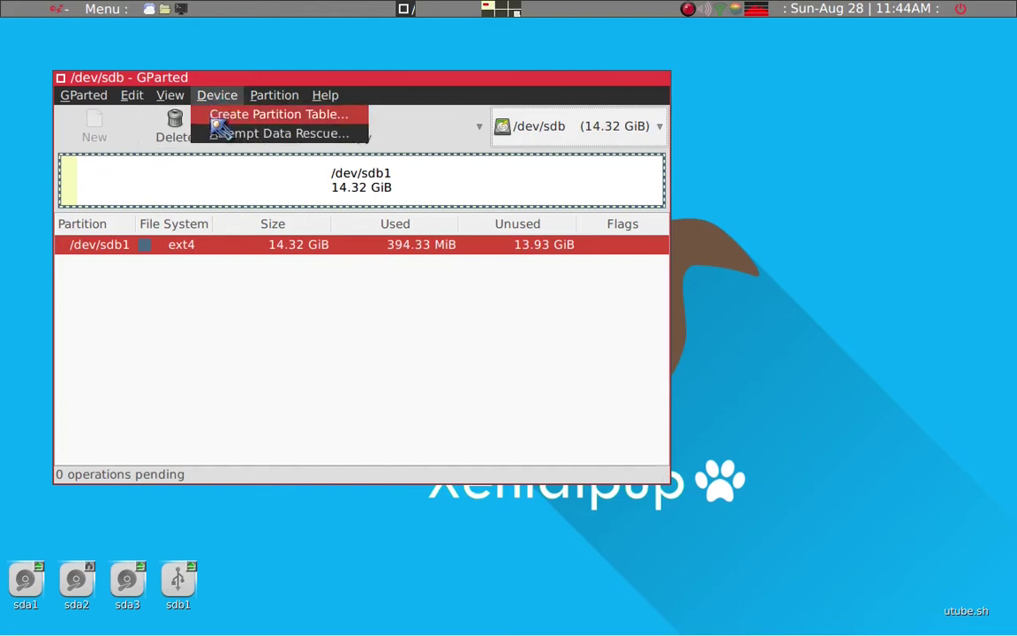
left_click(215, 124)
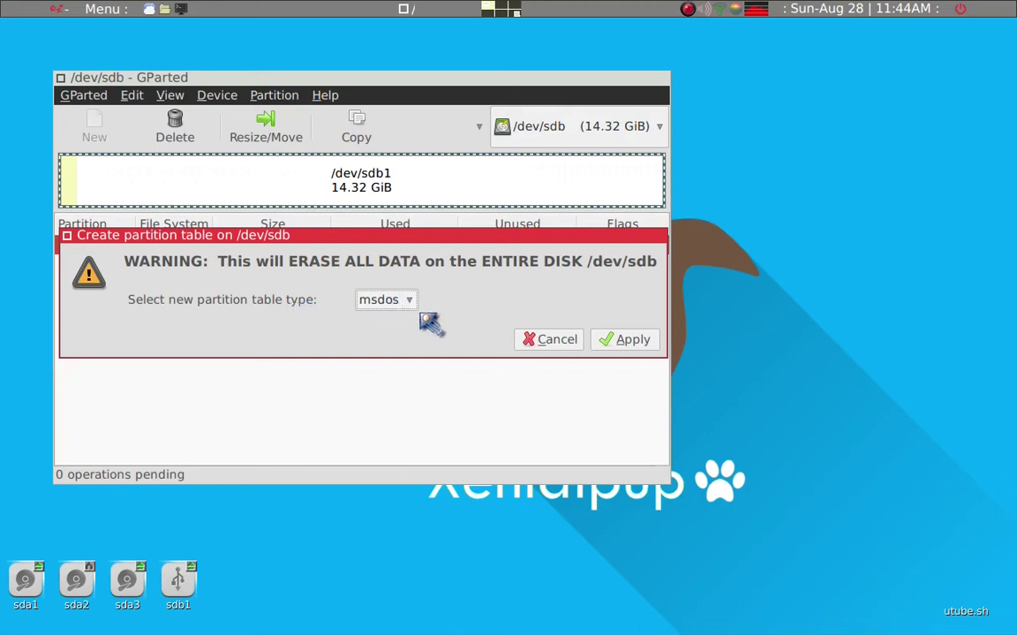
left_click(606, 342)
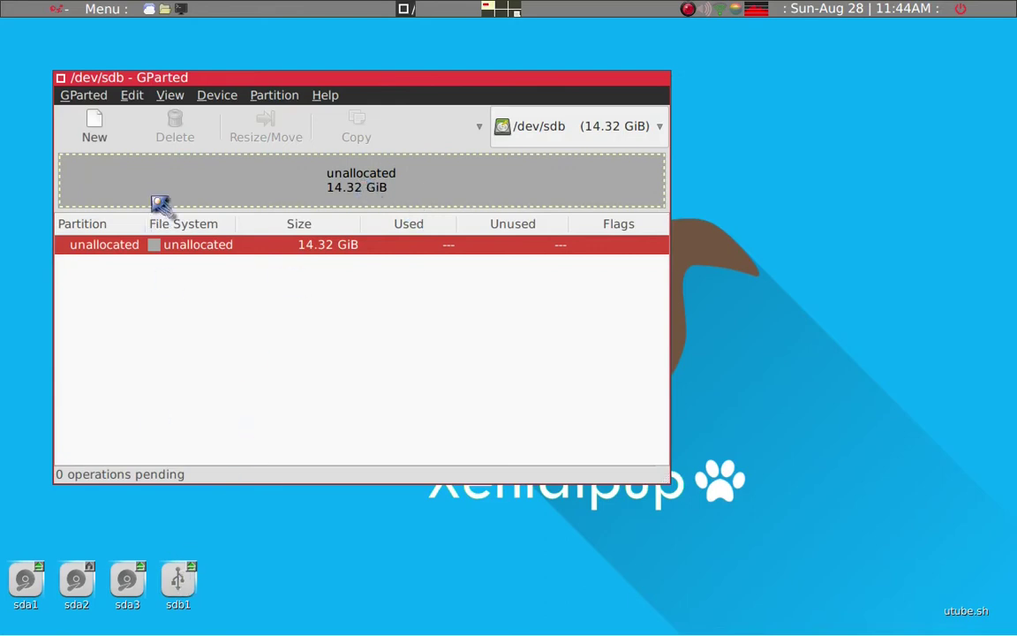
Add a 2000 MiB primary ext4 partition labelled "pups" at the start of the unallocated space.
left_click(116, 151)
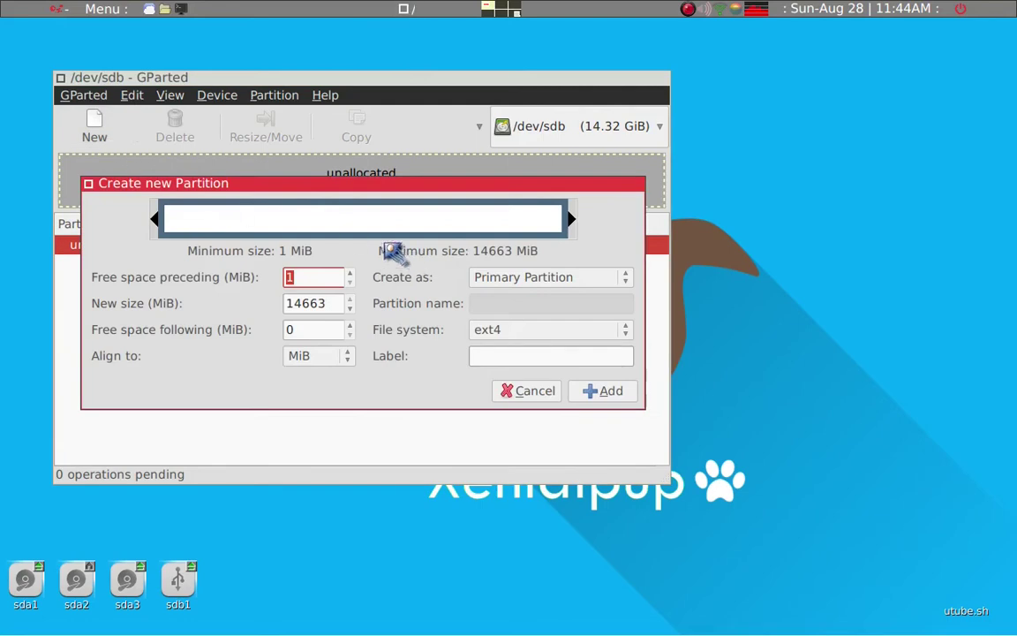
key("Tab")
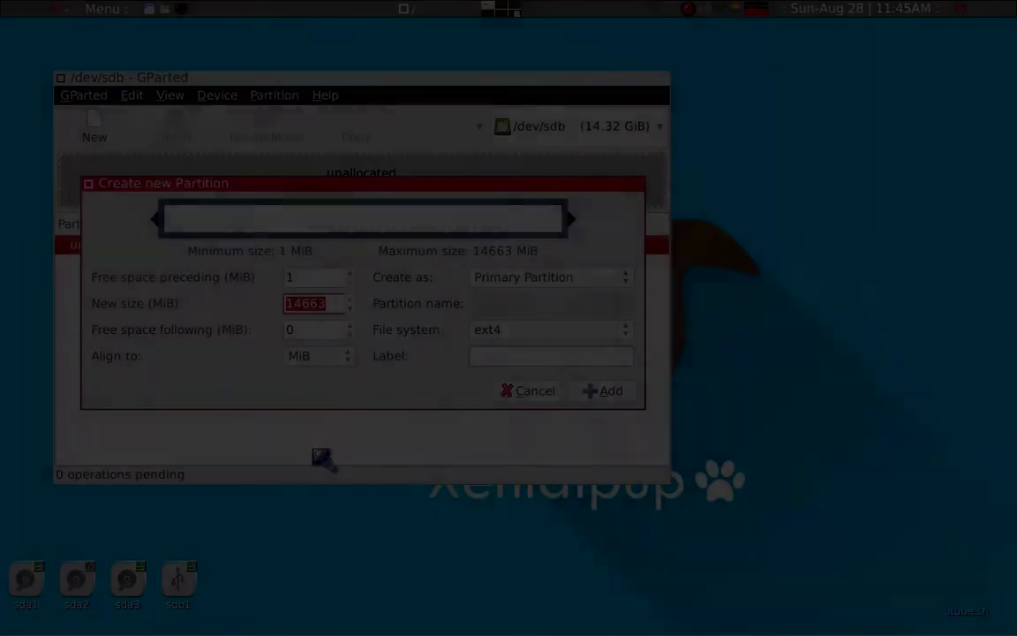
type("2")
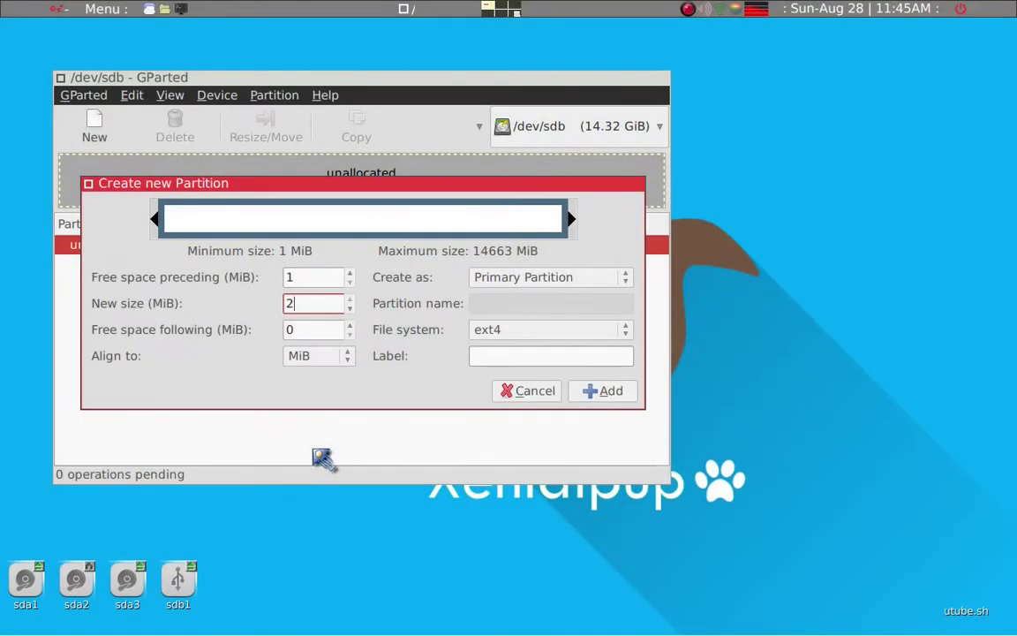
key("BackSpace")
type("2000")
key("Tab")
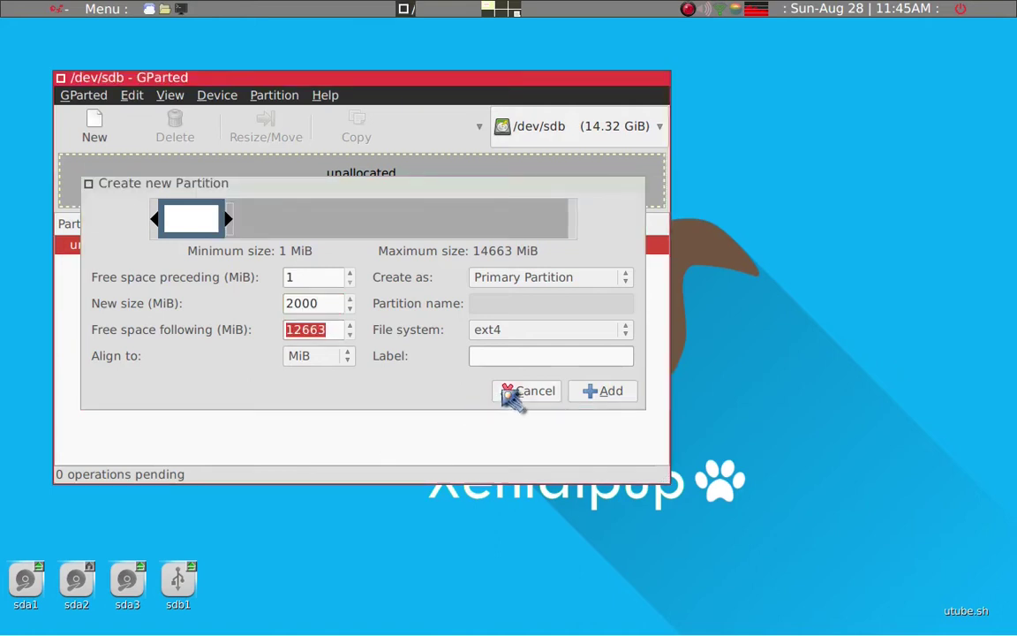
left_click(495, 355)
type("pups")
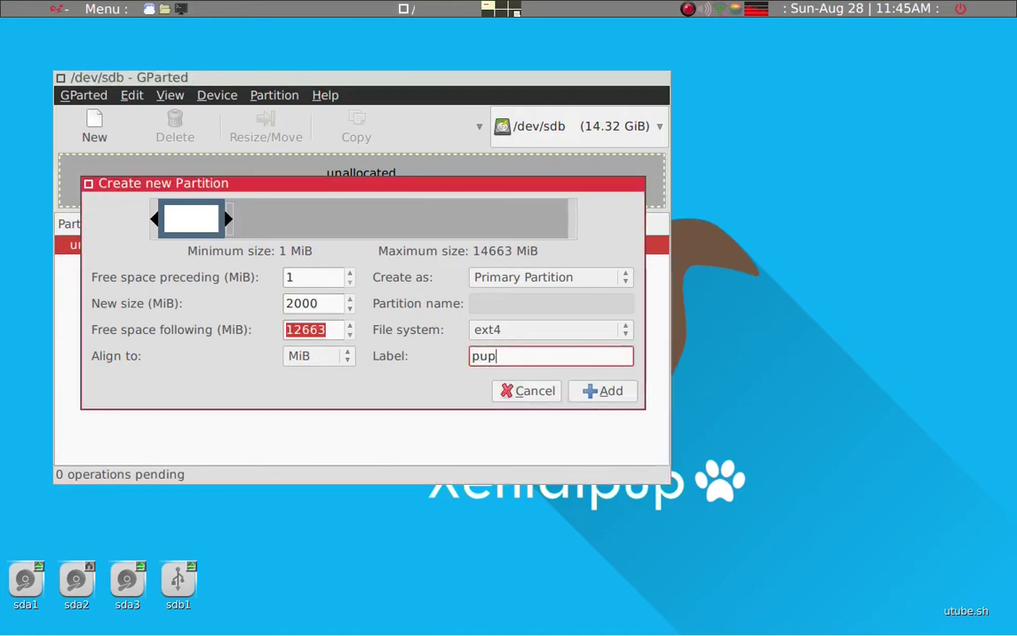
left_click(589, 394)
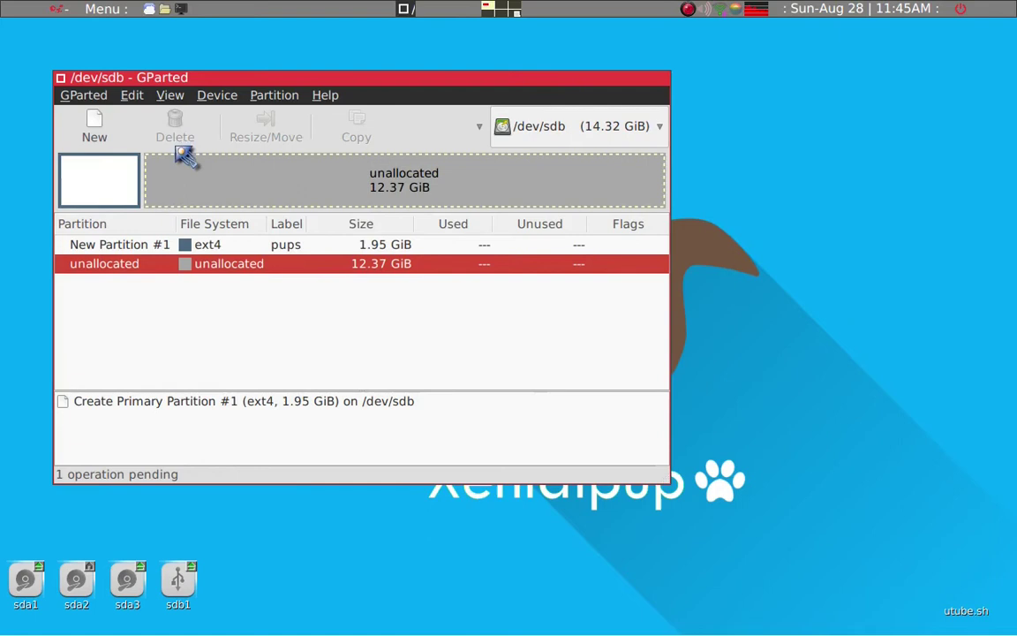
Add a second primary ext4 partition of about 7370 MiB labelled "SAVE" directly after the pups partition.
left_click(98, 141)
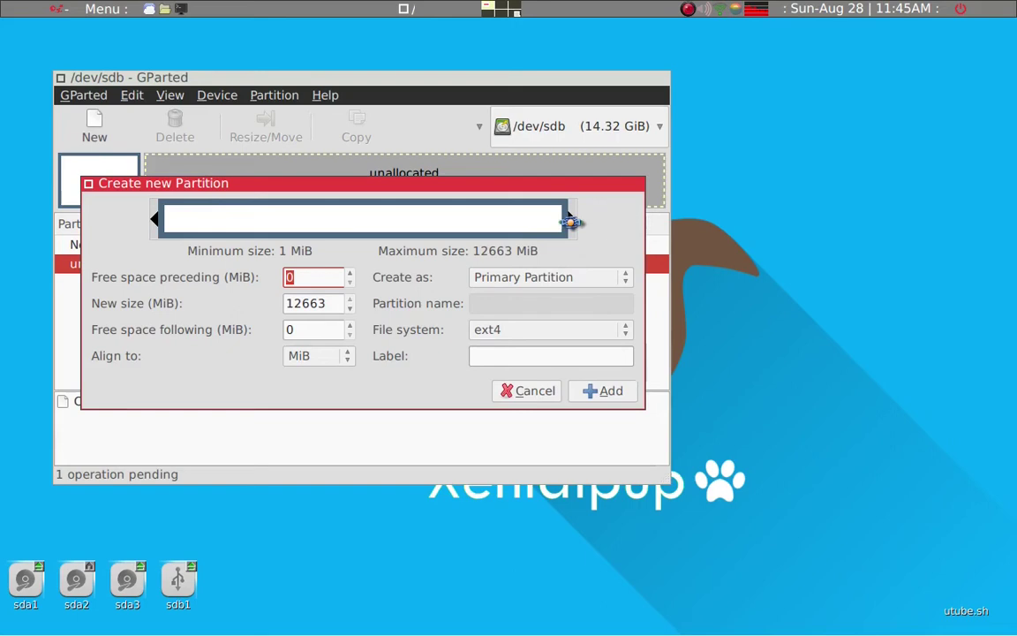
left_click_drag(570, 222, 402, 219)
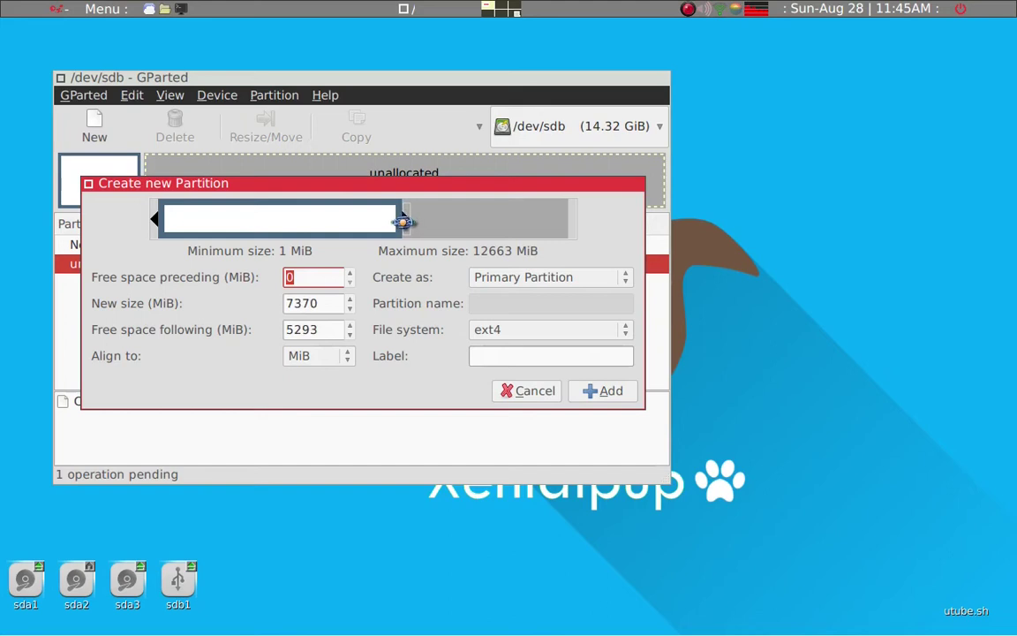
left_click(504, 354)
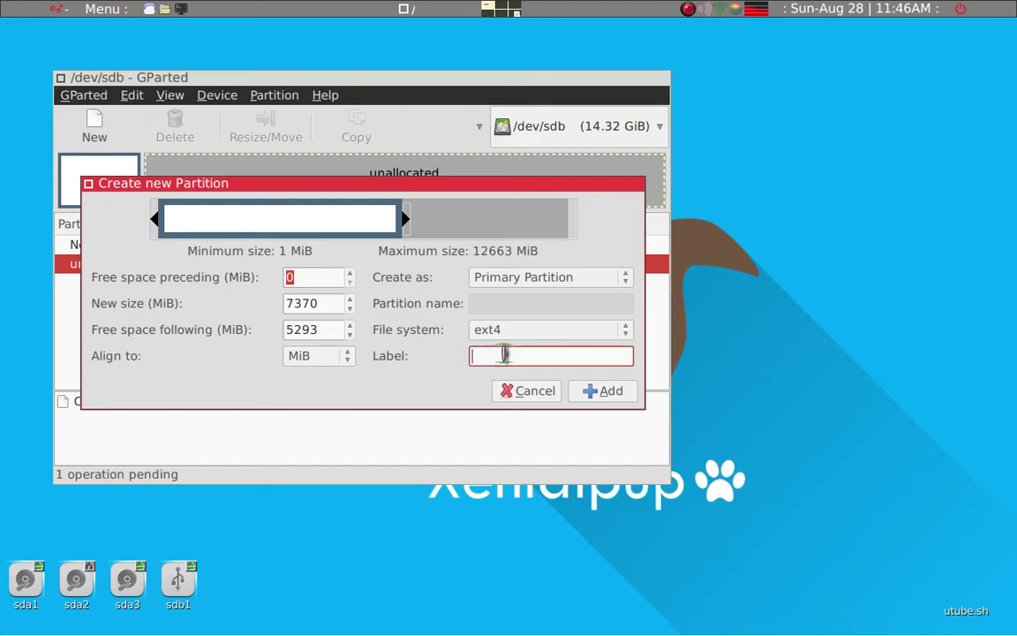
type("SAVE")
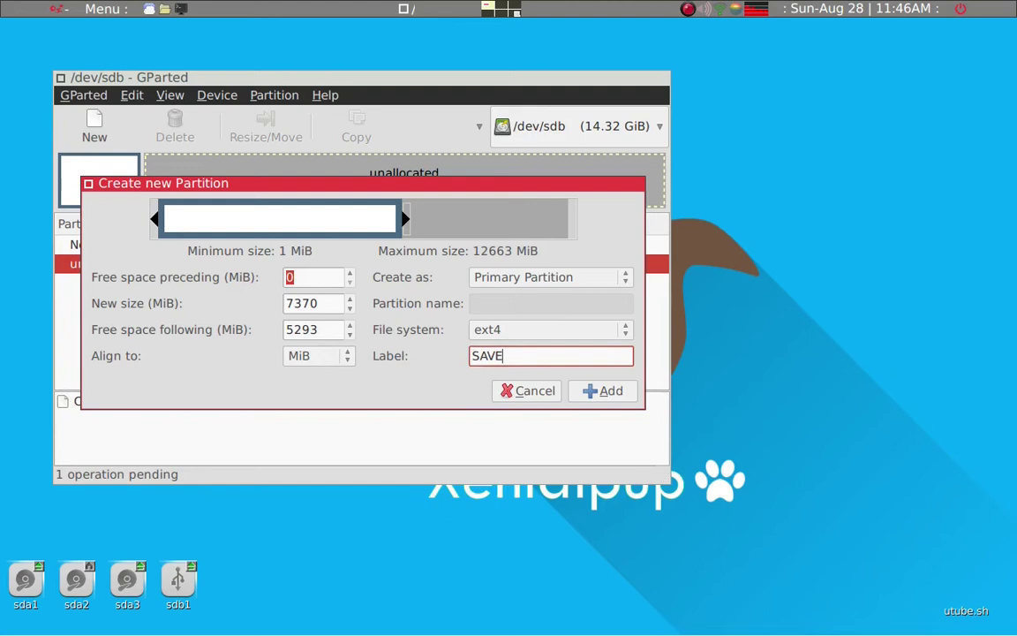
left_click(599, 393)
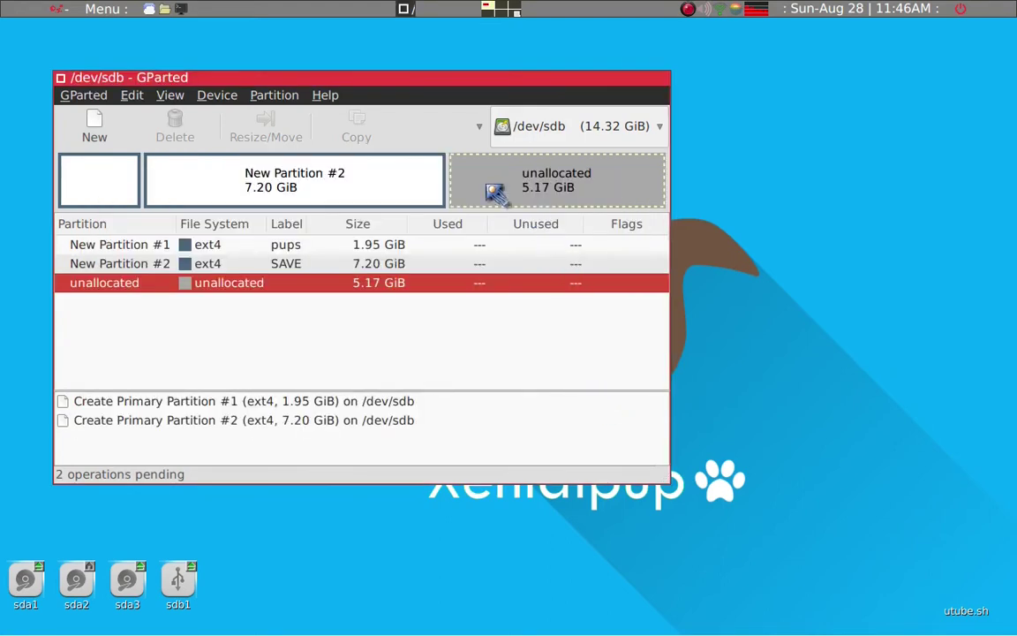
Add a third primary ext4 partition of about 4711 MiB labelled "store" directly after the SAVE partition.
left_click(93, 128)
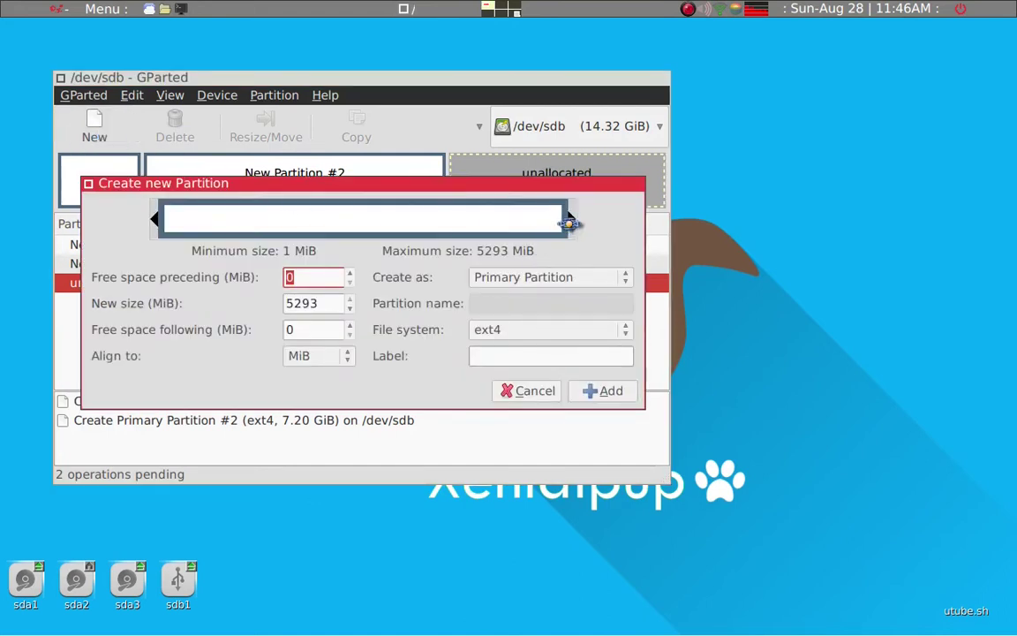
left_click_drag(568, 222, 536, 220)
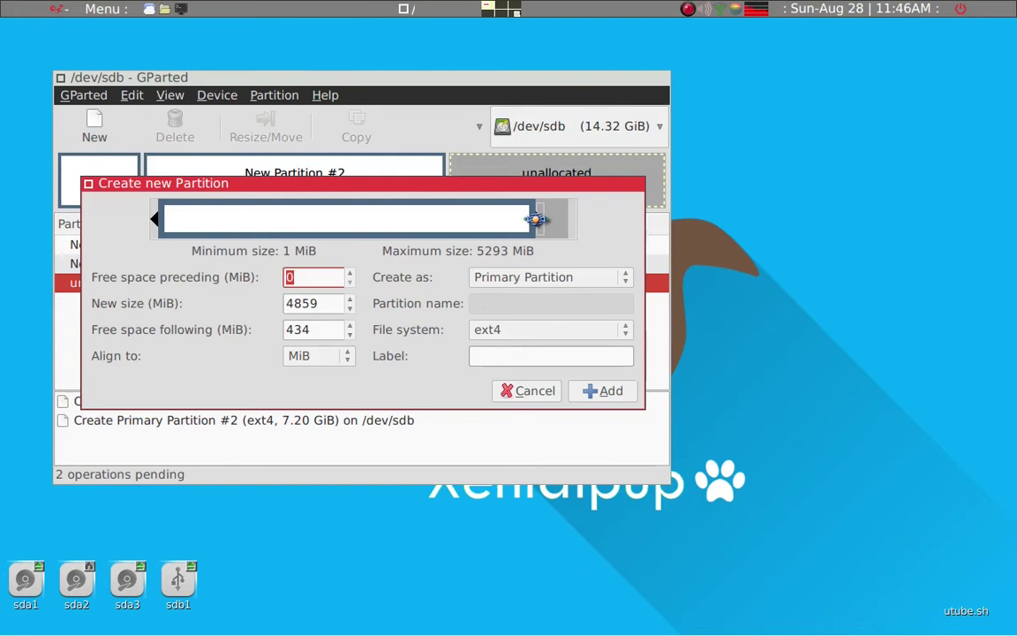
left_click_drag(536, 219, 525, 221)
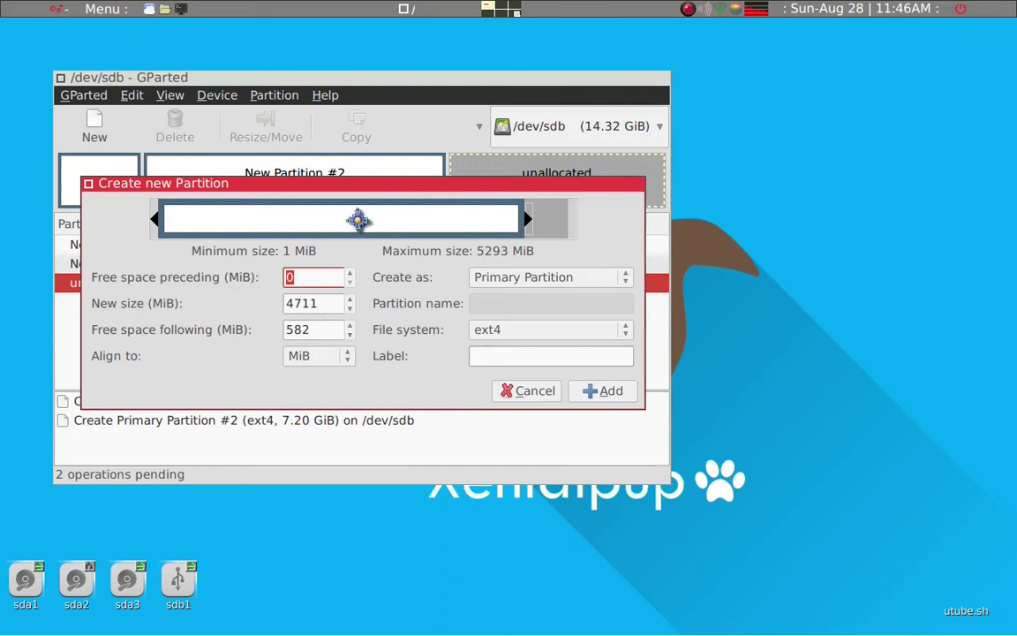
left_click(525, 355)
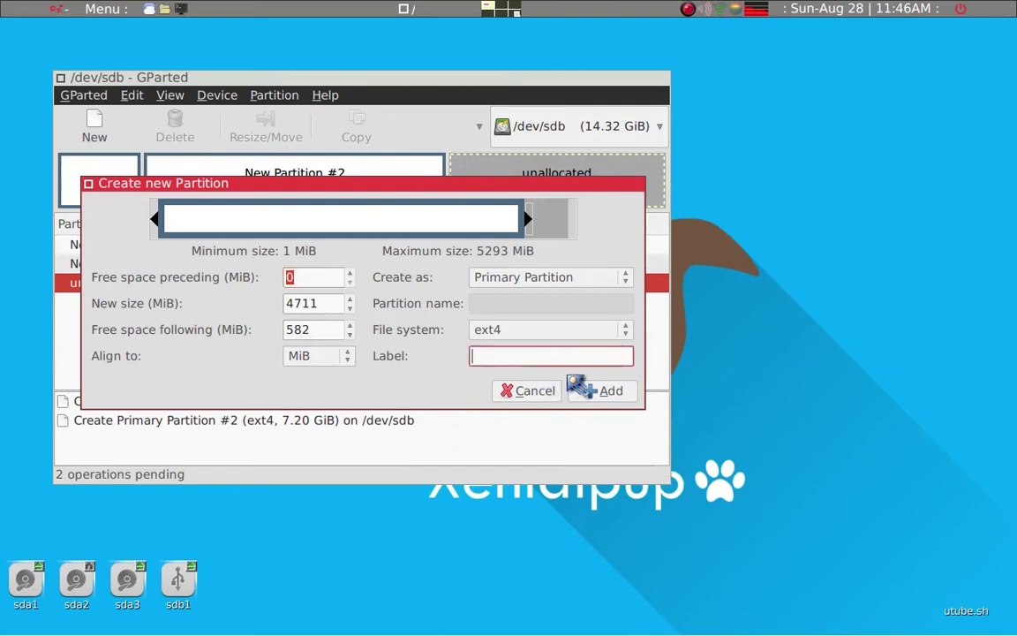
type("store")
left_click(572, 381)
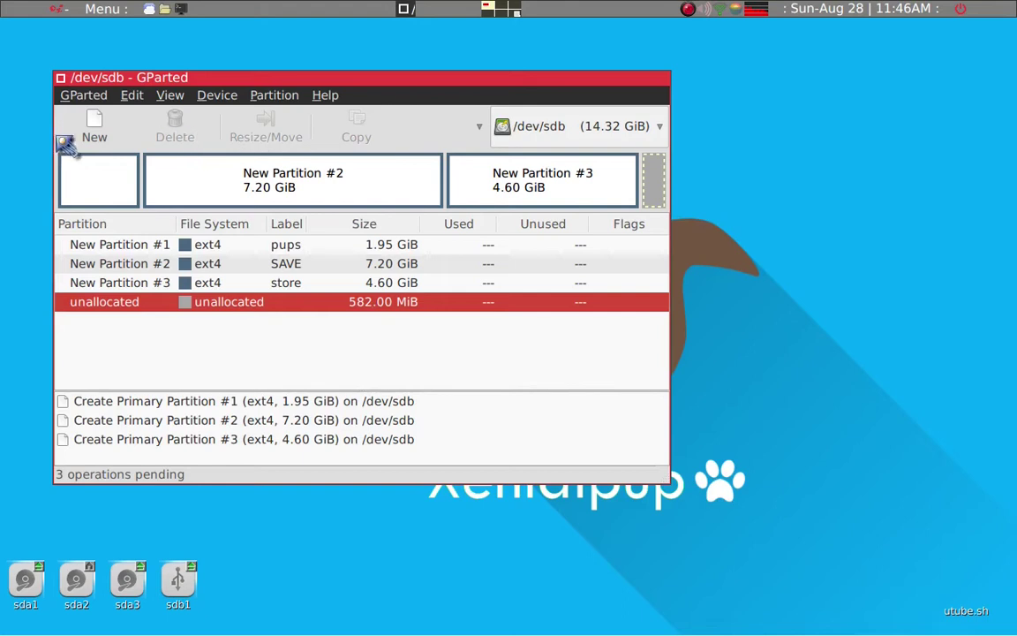
Create an extended partition that fills the remaining 582 MiB of unallocated space.
left_click(107, 138)
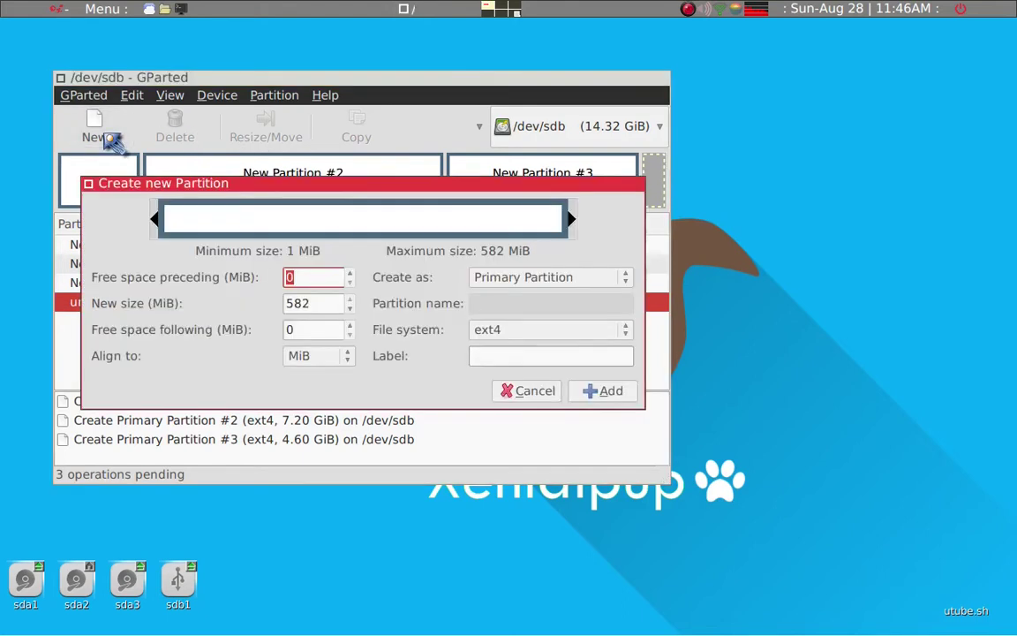
left_click(541, 277)
left_click(560, 310)
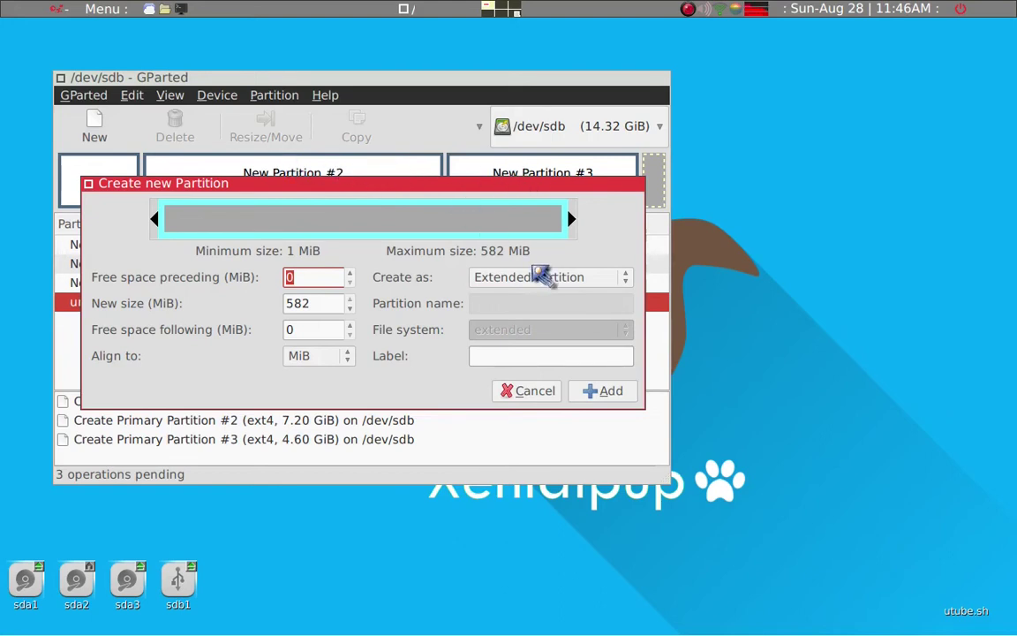
left_click(604, 390)
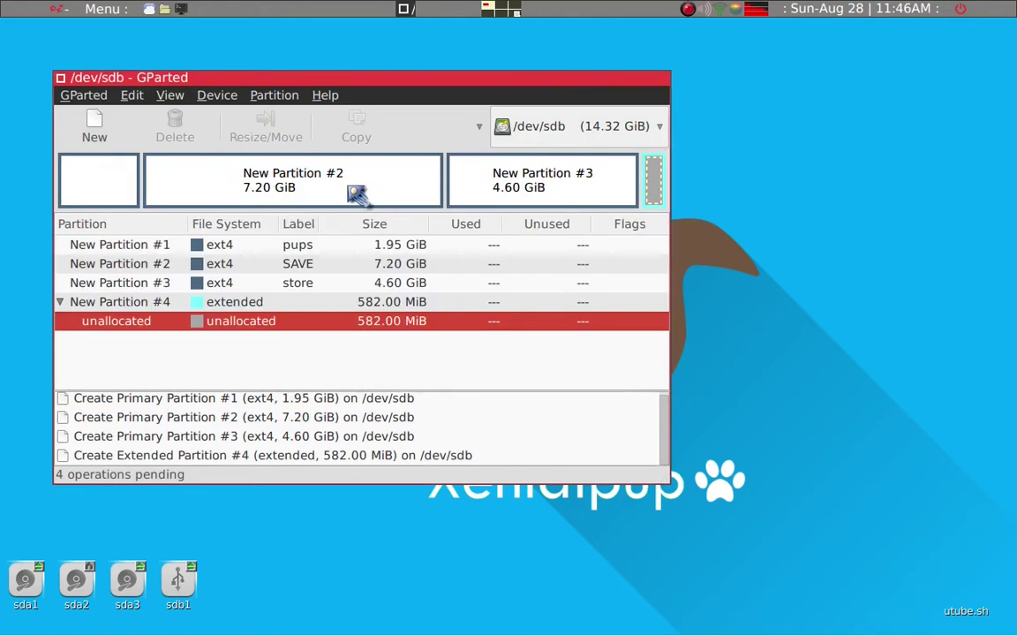
Add a 581 MiB logical linux-swap partition inside the extended partition.
right_click(658, 187)
left_click(671, 188)
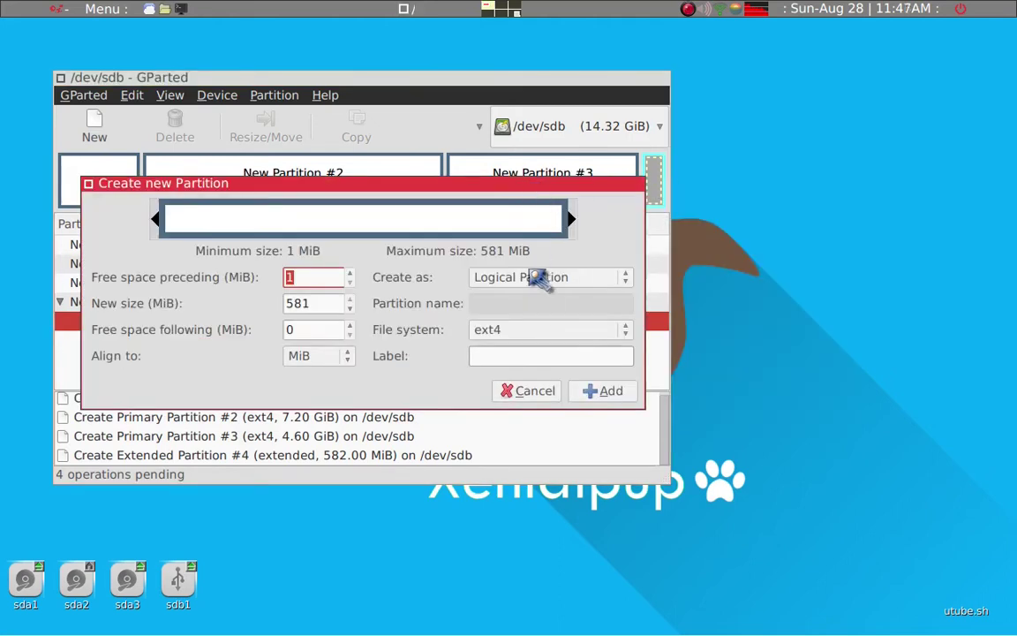
left_click(548, 335)
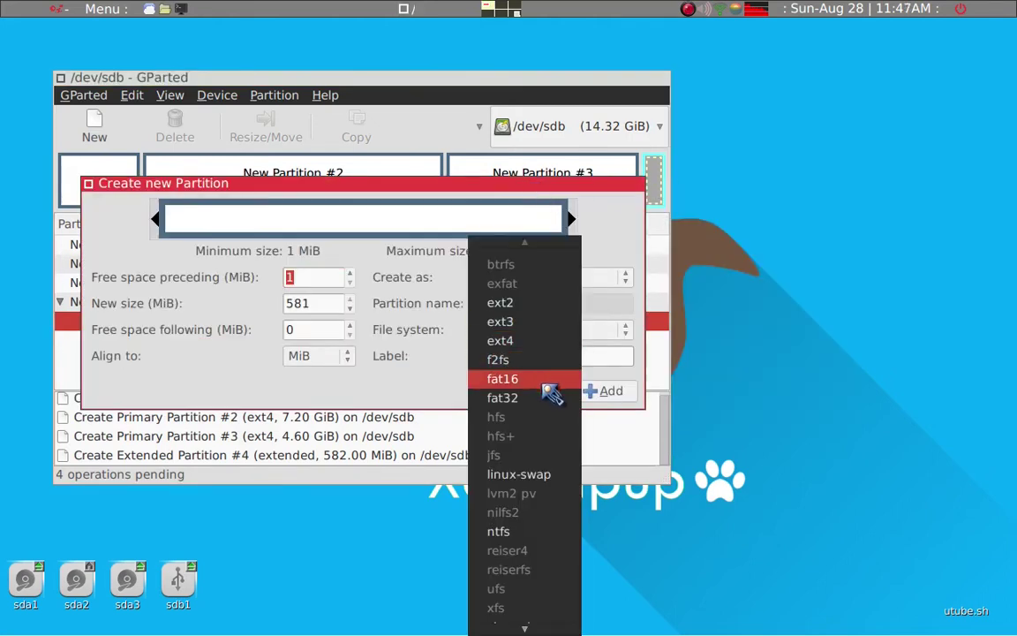
left_click(543, 475)
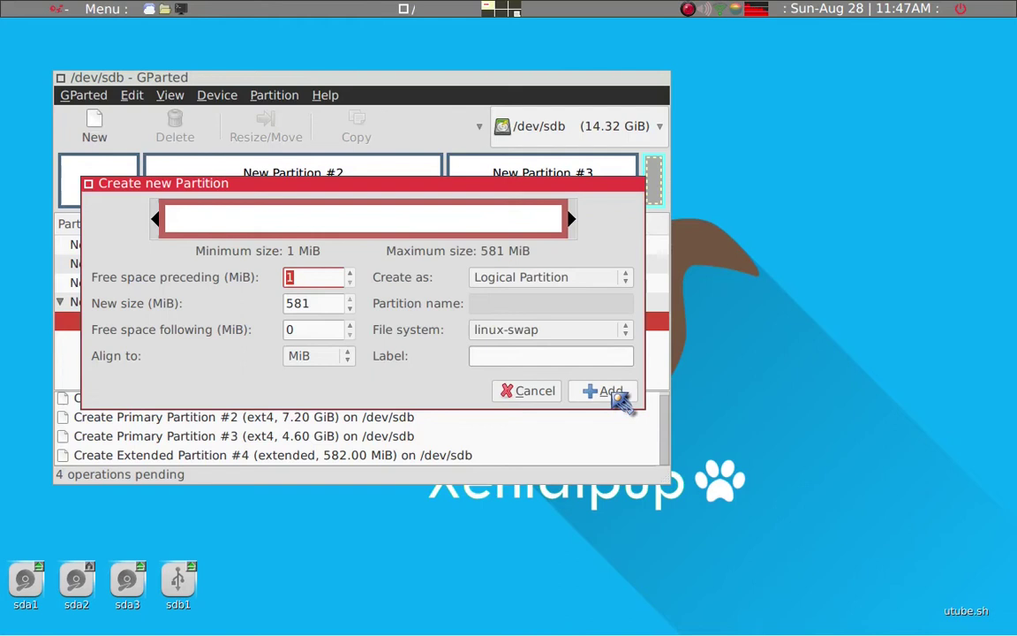
left_click(609, 392)
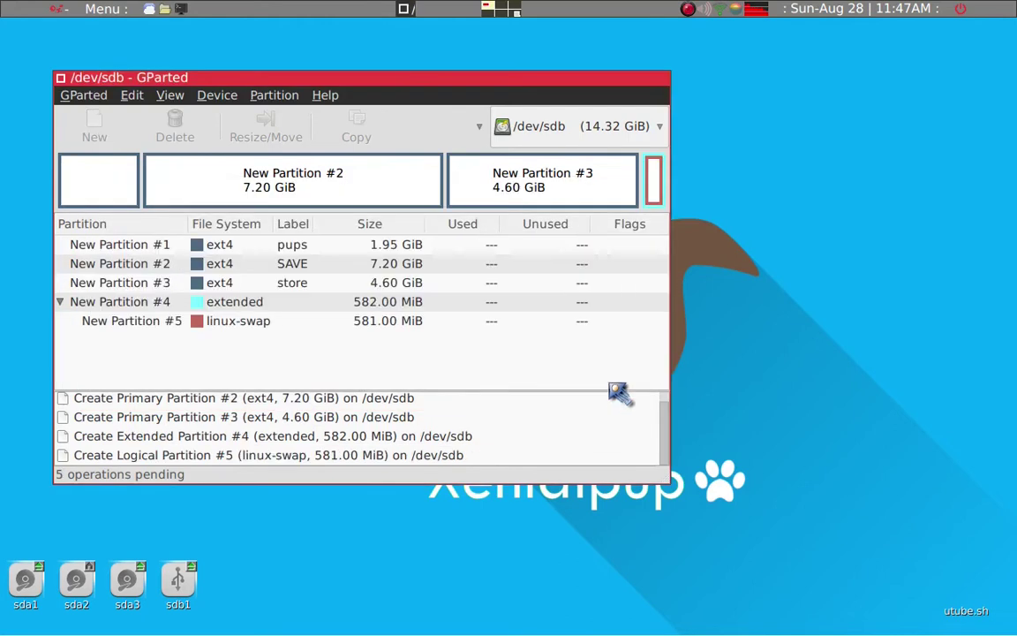
Apply all pending partition operations to /dev/sdb and confirm the data-loss warning.
left_click(480, 127)
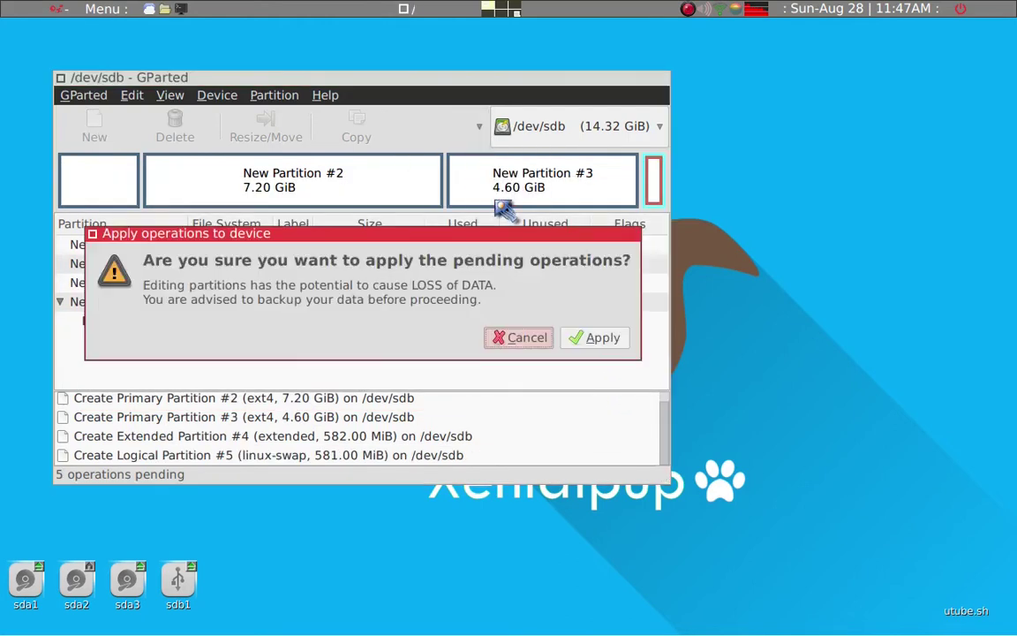
left_click(599, 337)
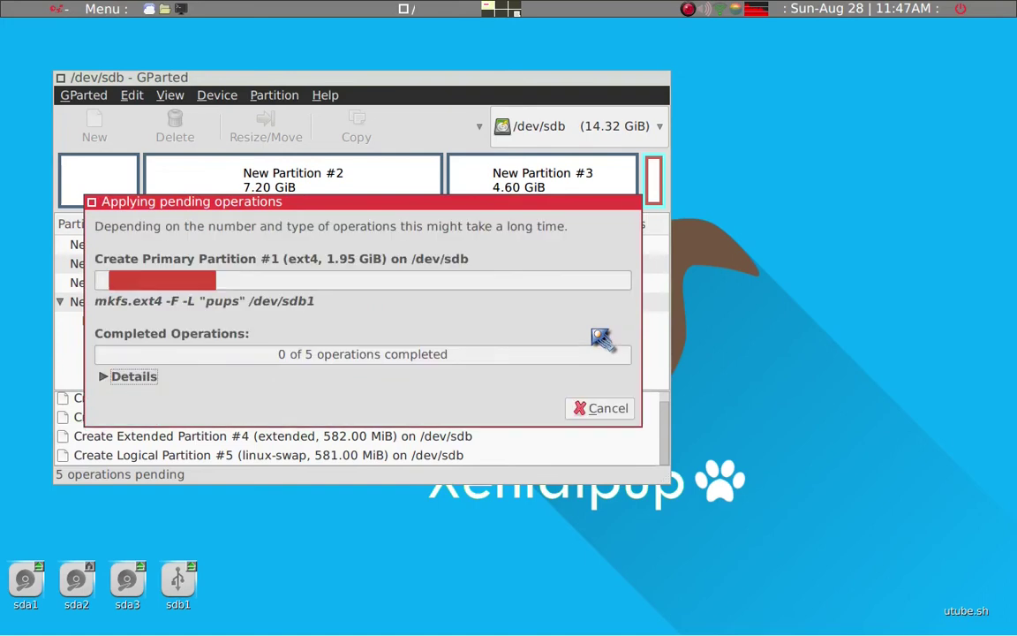
left_click_drag(545, 208, 698, 242)
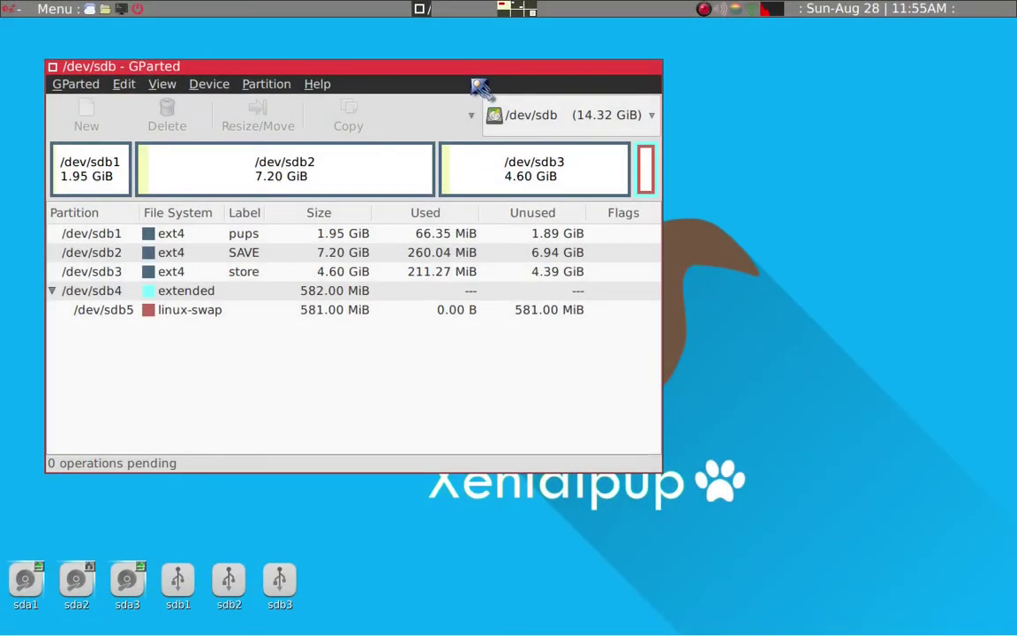
Review the pups, SAVE and store partitions on /dev/sdb by selecting them one by one in the partition map.
left_click_drag(470, 70, 462, 76)
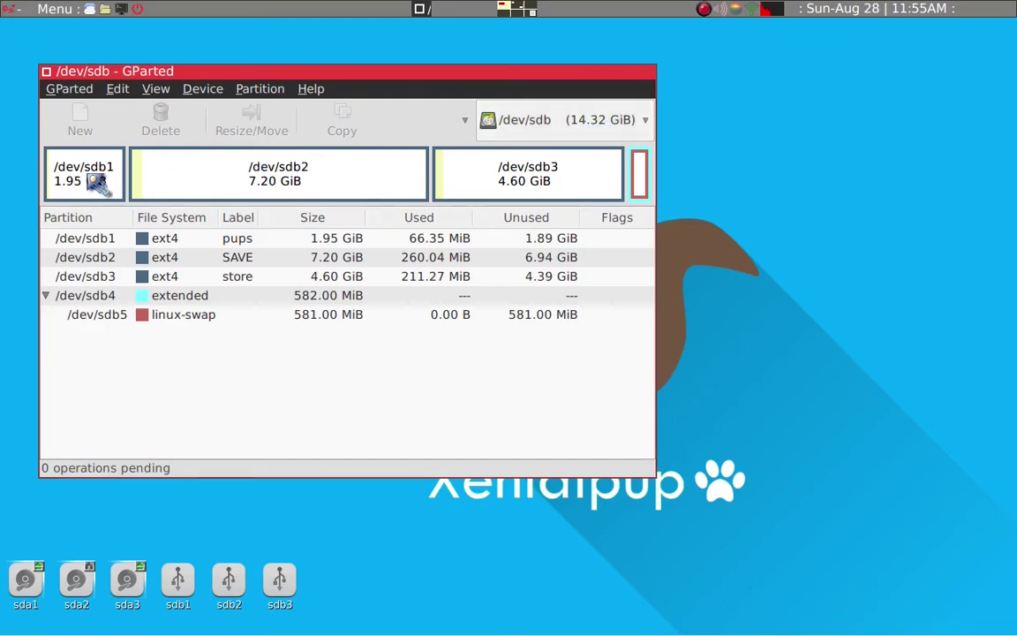
left_click(93, 177)
left_click(265, 167)
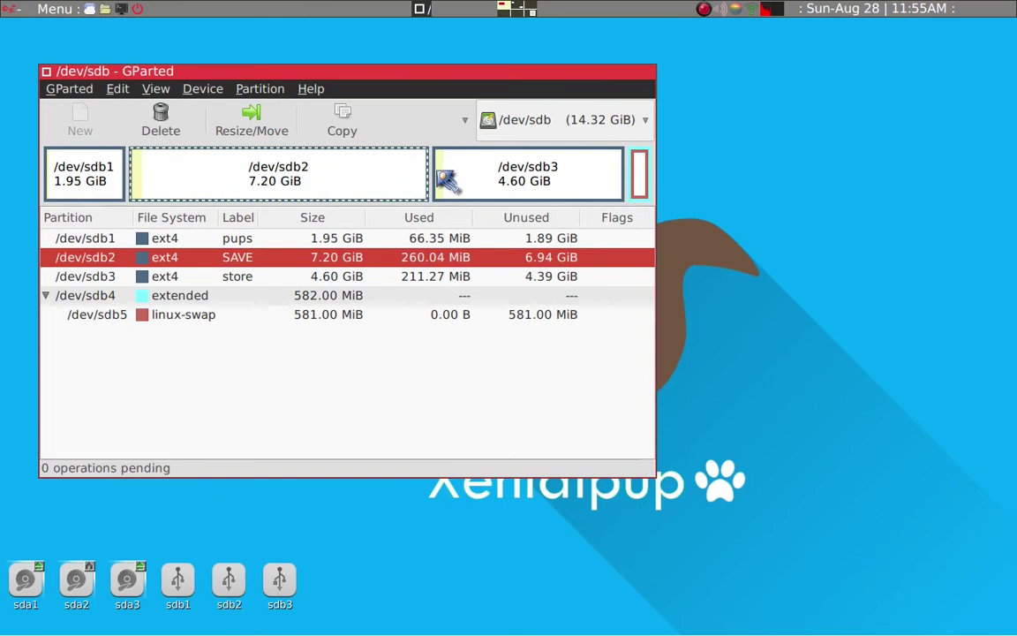
left_click(448, 180)
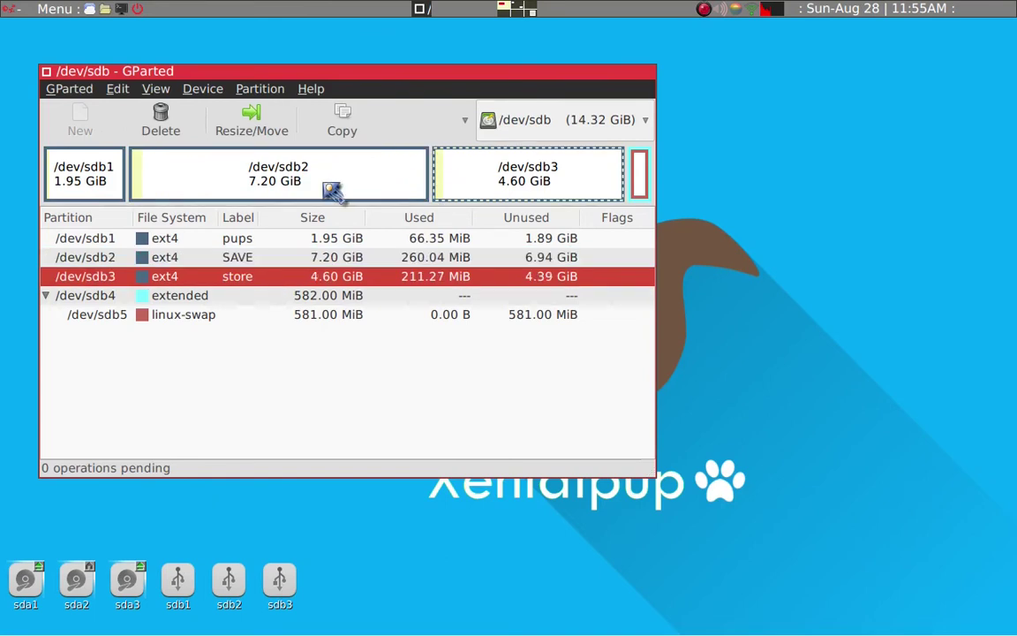
left_click(105, 179)
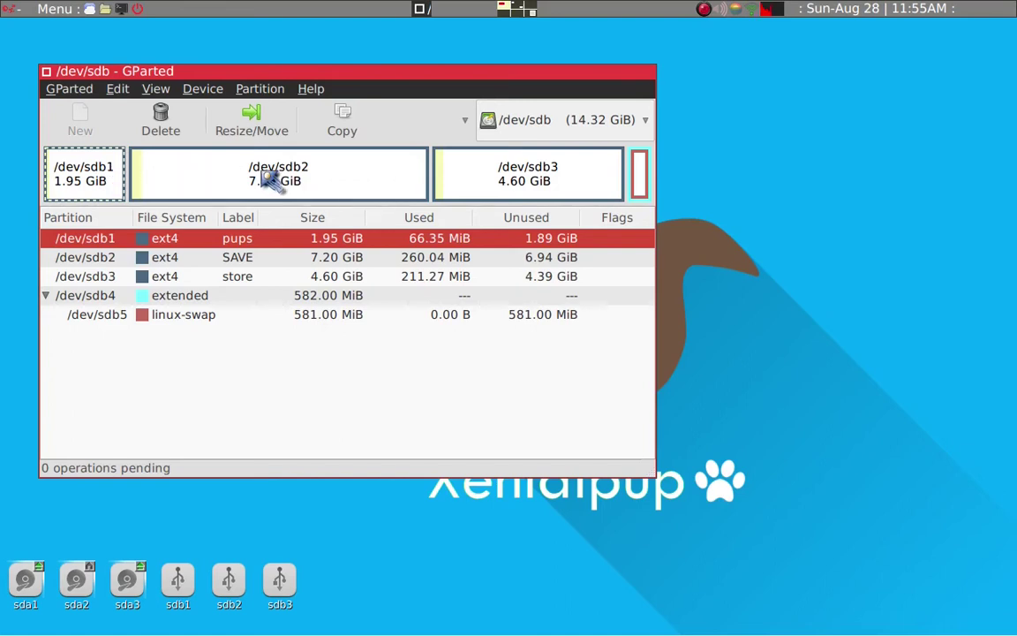
left_click(248, 172)
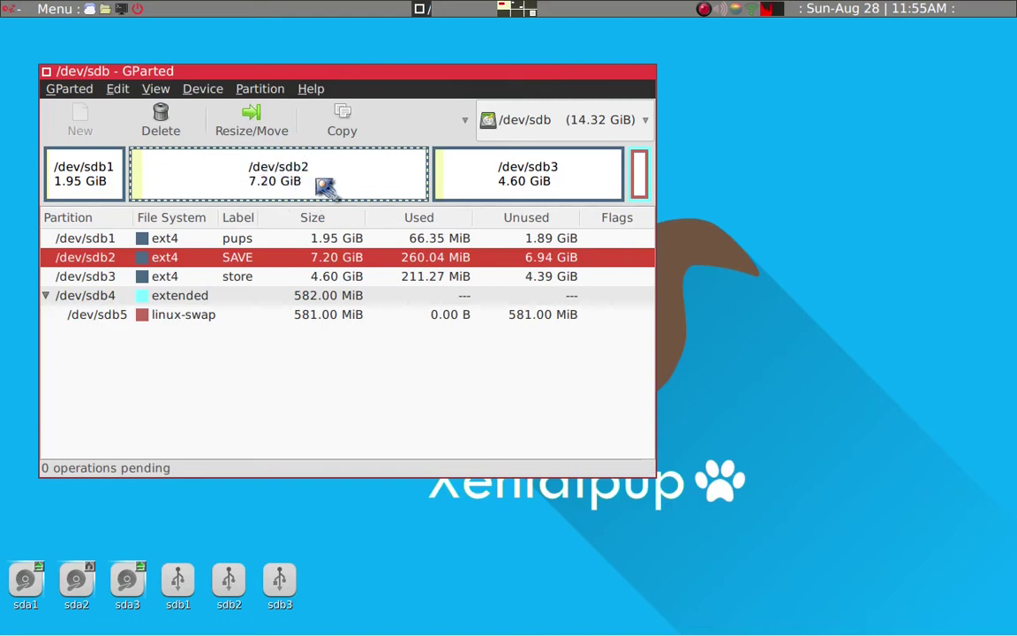
left_click(556, 190)
left_click(305, 175)
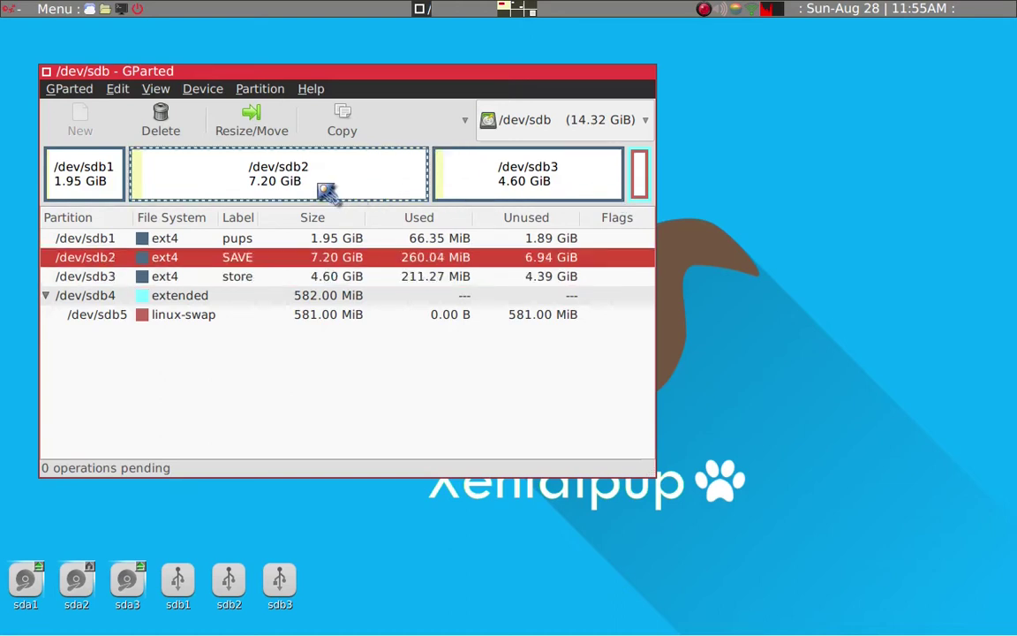
Enable the boot flag on the pups partition /dev/sdb1 and quit GParted.
right_click(77, 182)
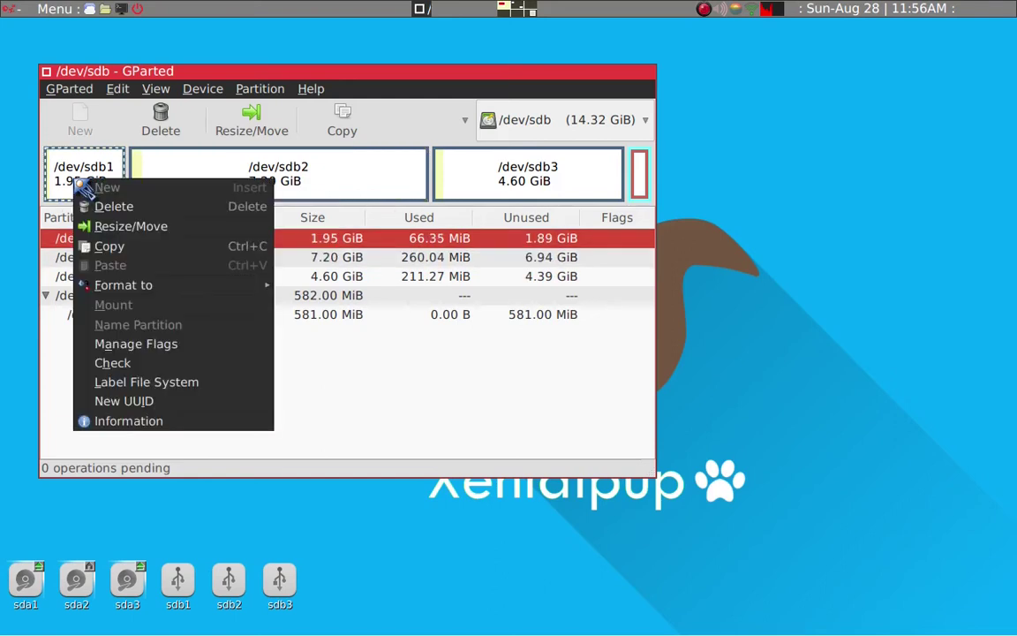
left_click(116, 348)
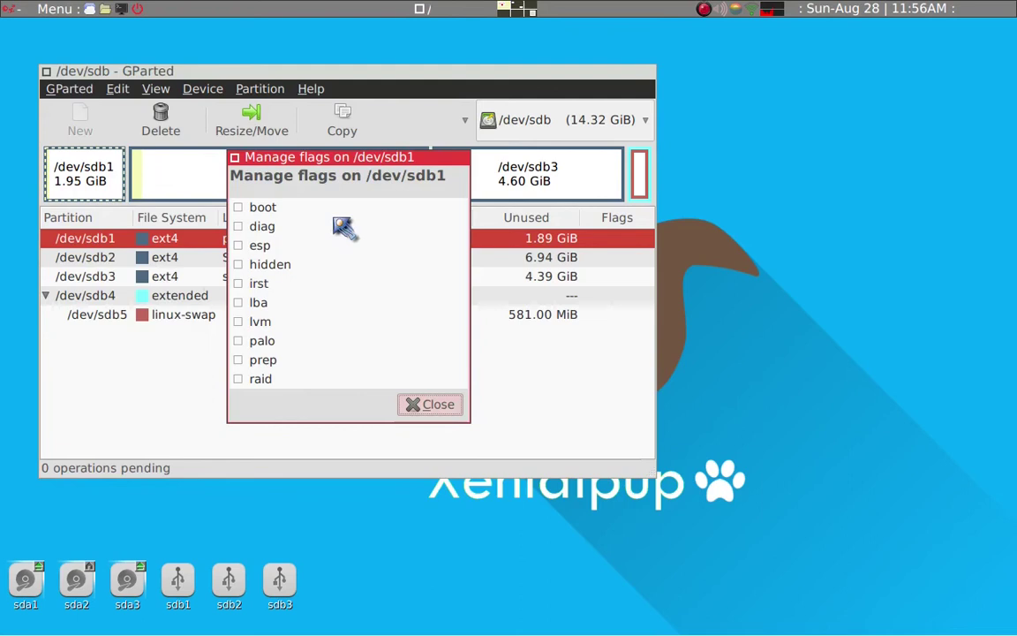
left_click(271, 212)
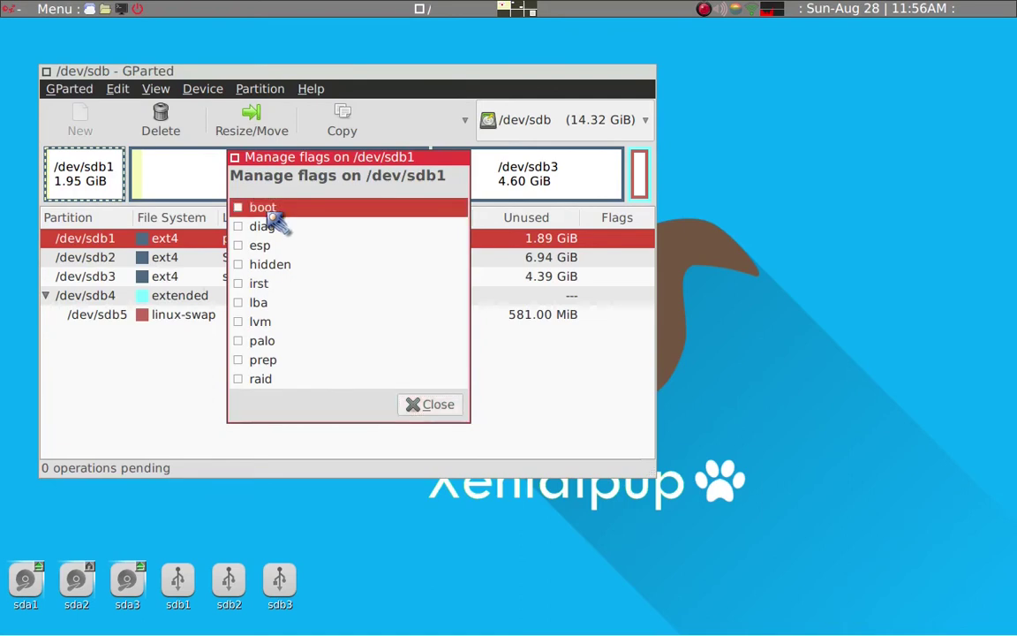
left_click(237, 207)
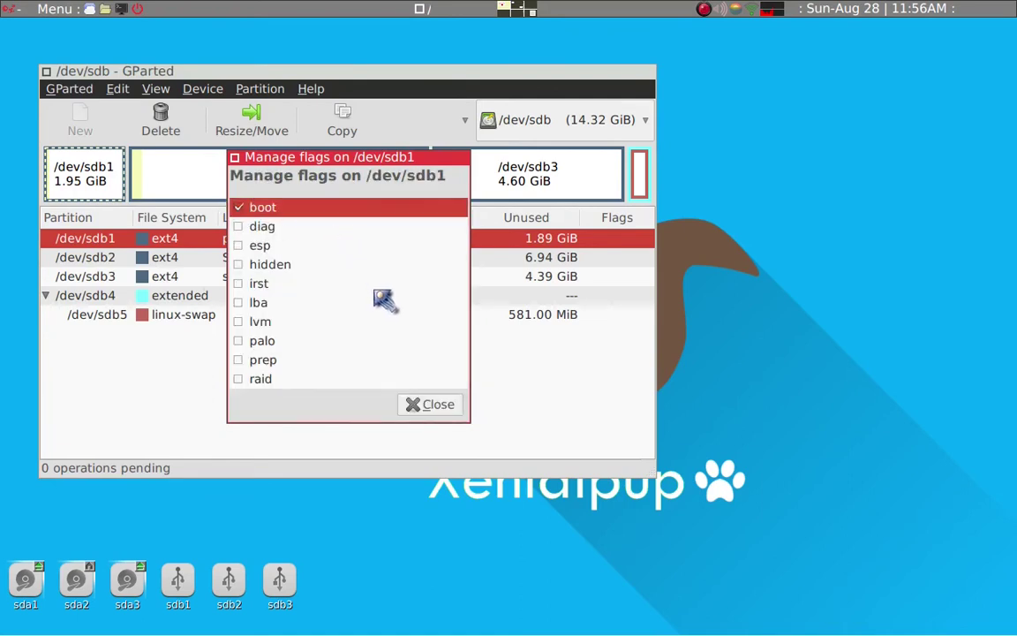
left_click(433, 406)
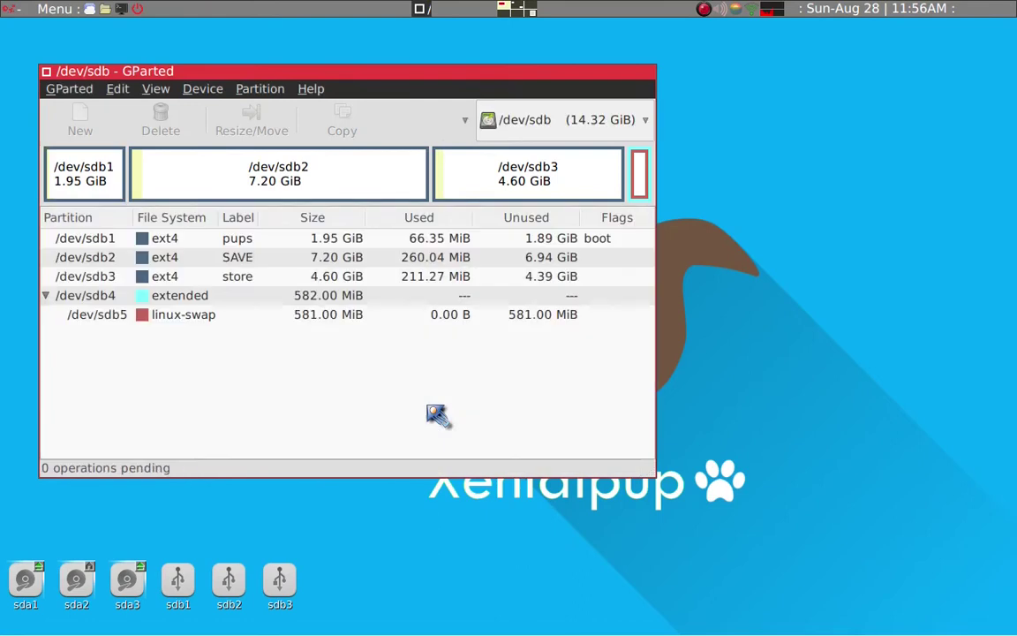
key("ctrl+q")
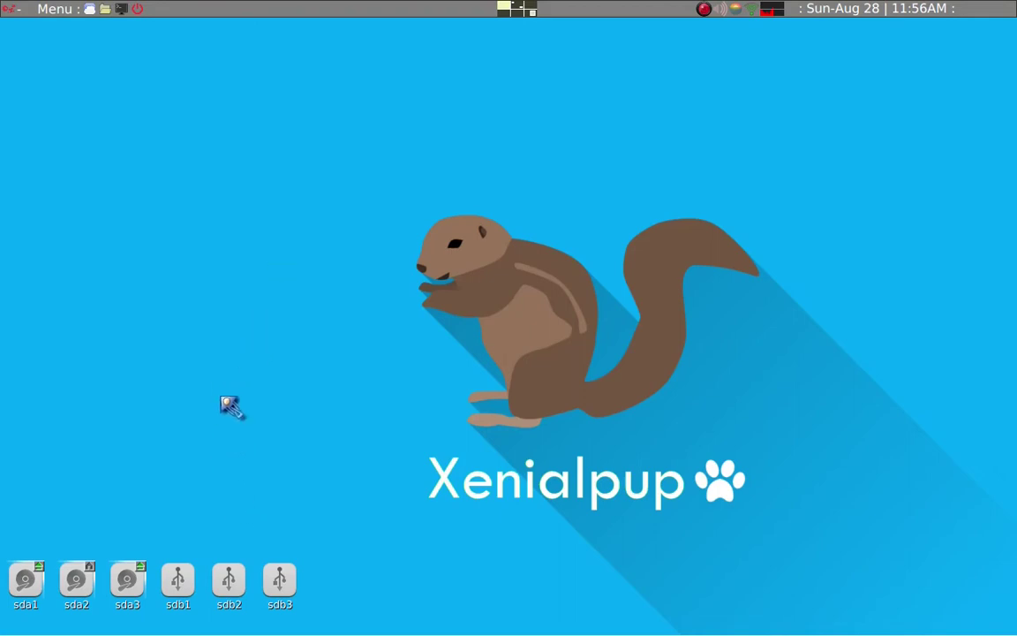
Mount sdb1 and open fossapup64-9.5.iso from /mnt/sda3/Linux/64bit, leaving only the sdb1 and ISO windows open.
left_click(175, 594)
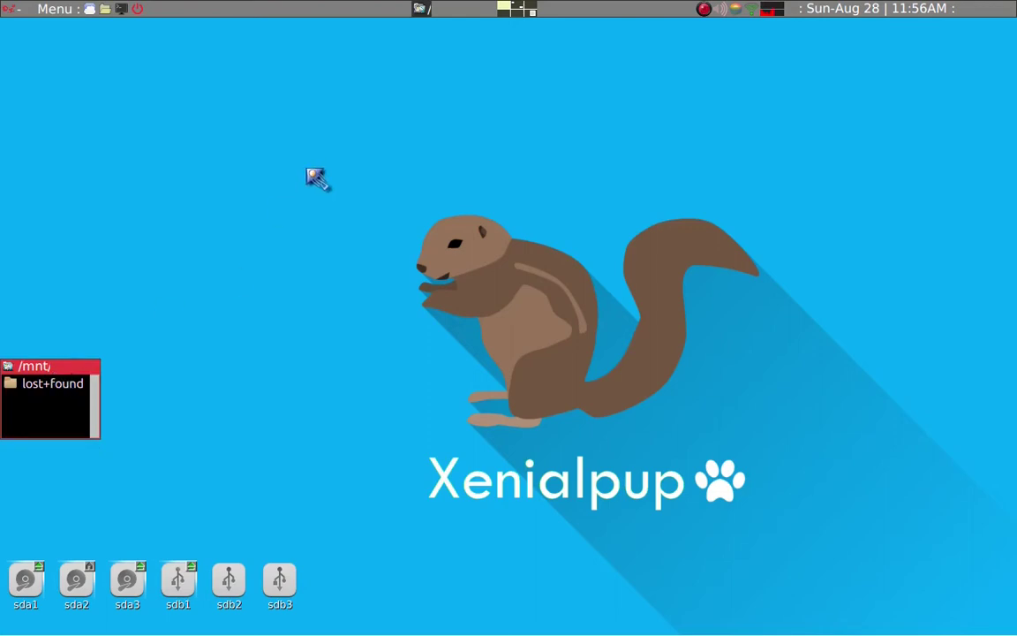
key("super+e")
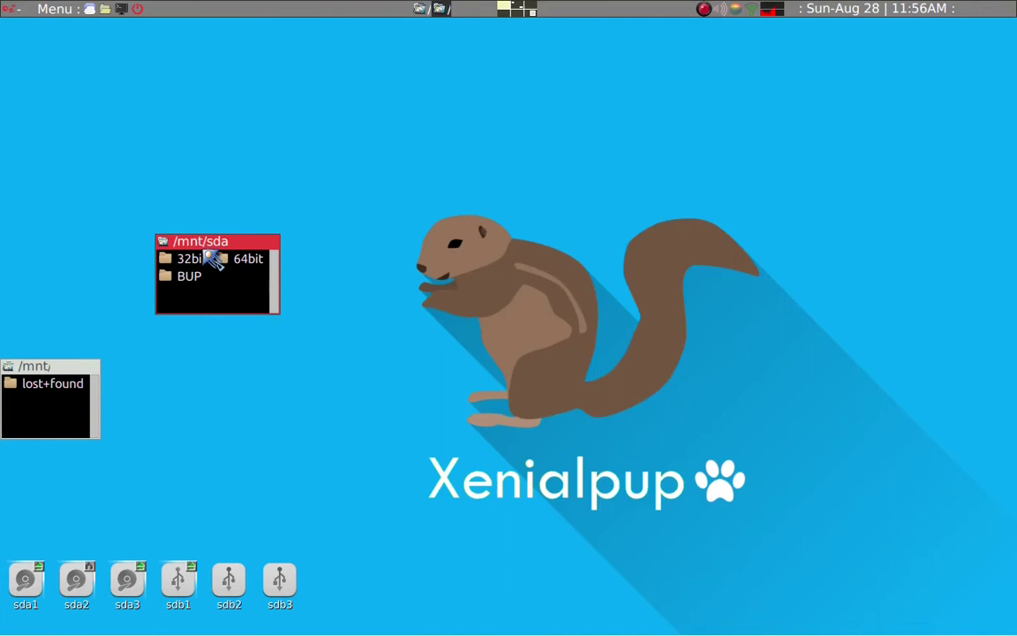
left_click(235, 262)
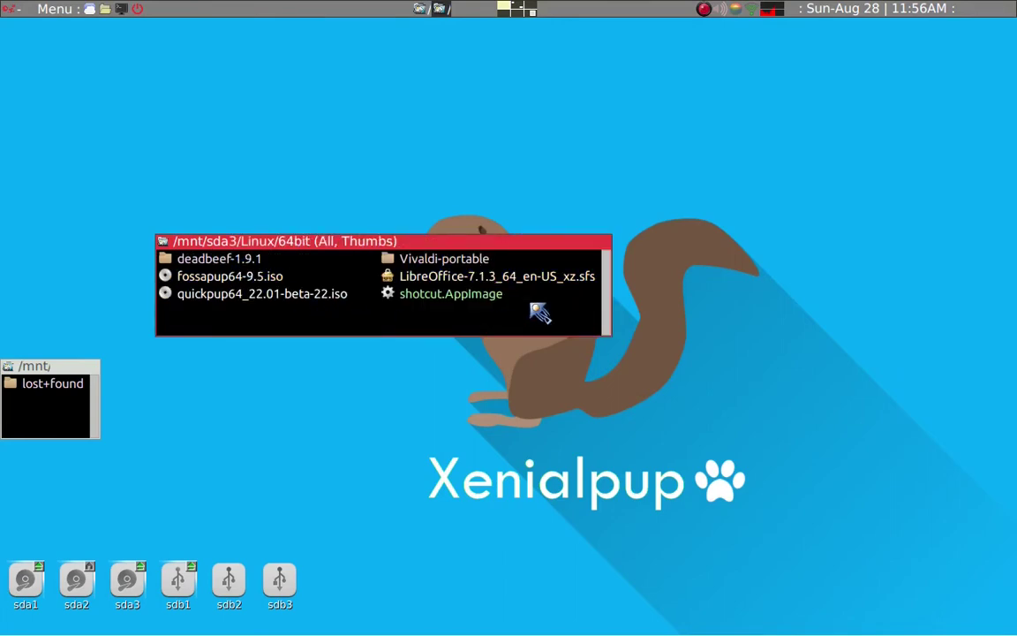
left_click(272, 279)
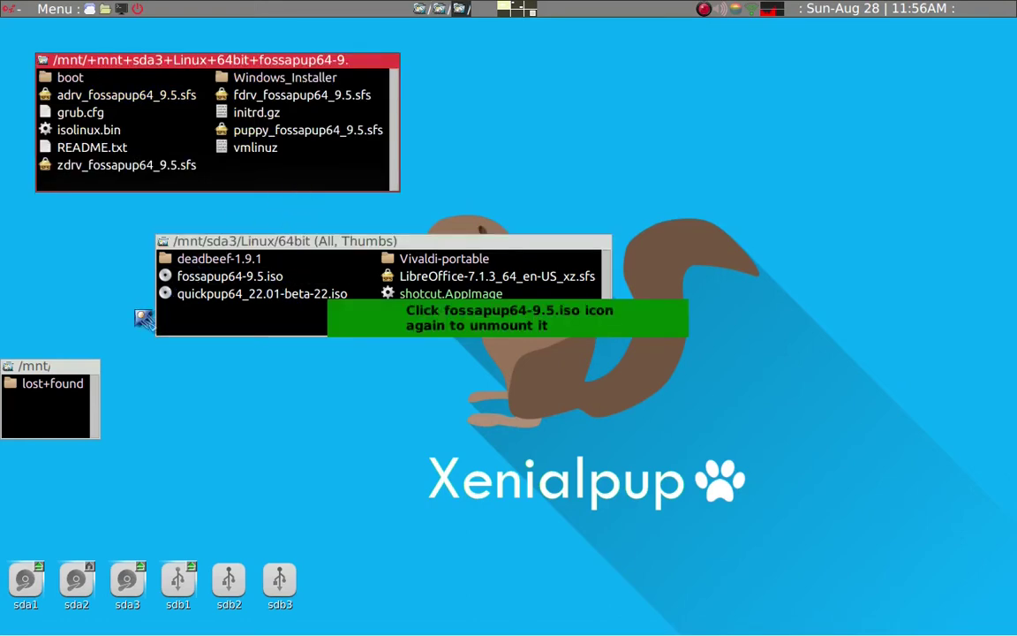
left_click_drag(47, 365, 304, 360)
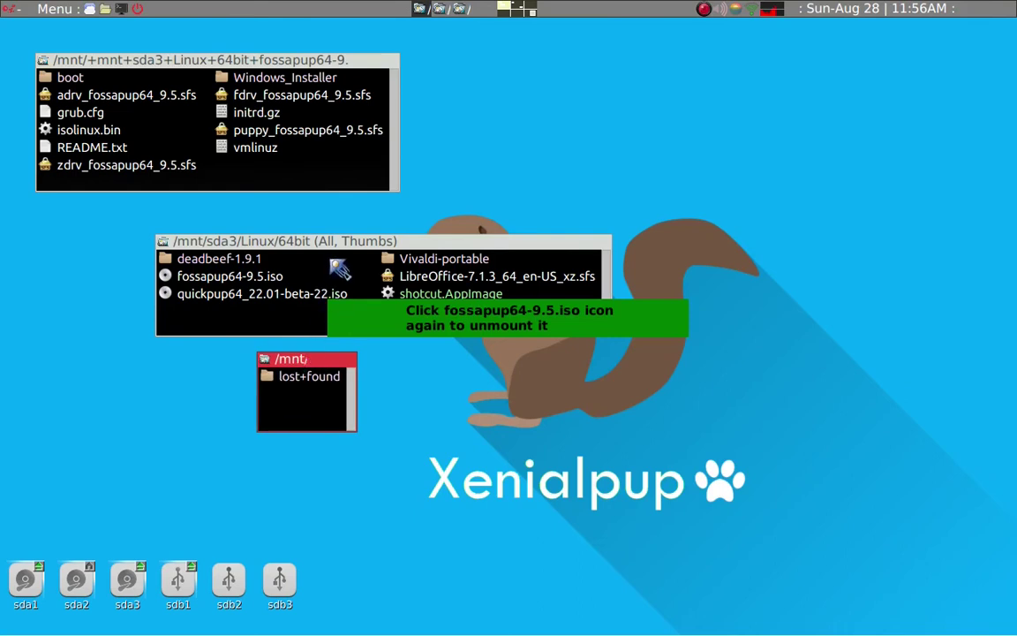
left_click_drag(341, 242, 641, 89)
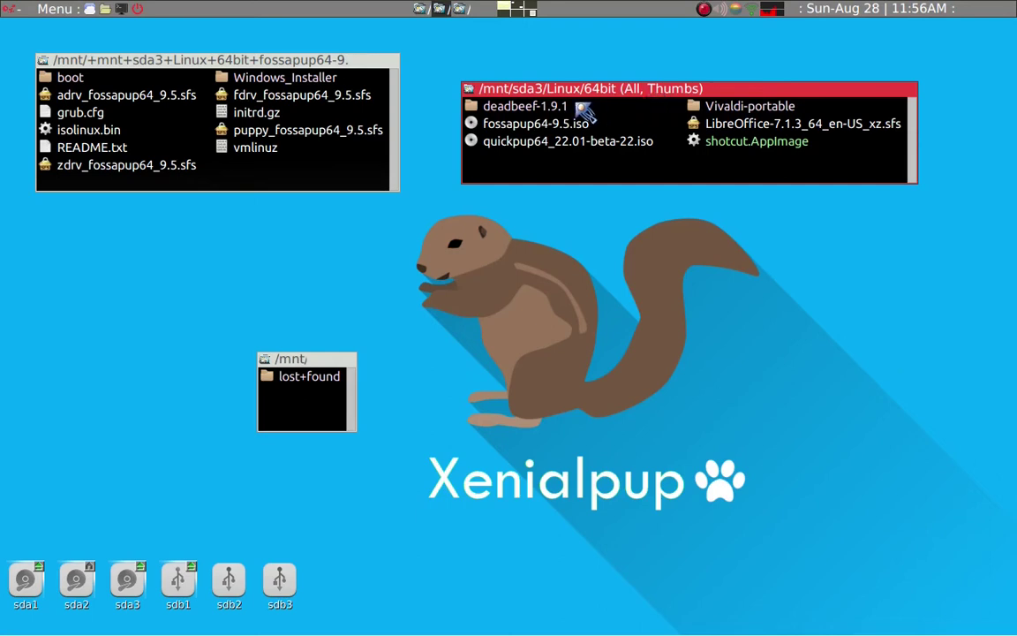
key("alt+F4")
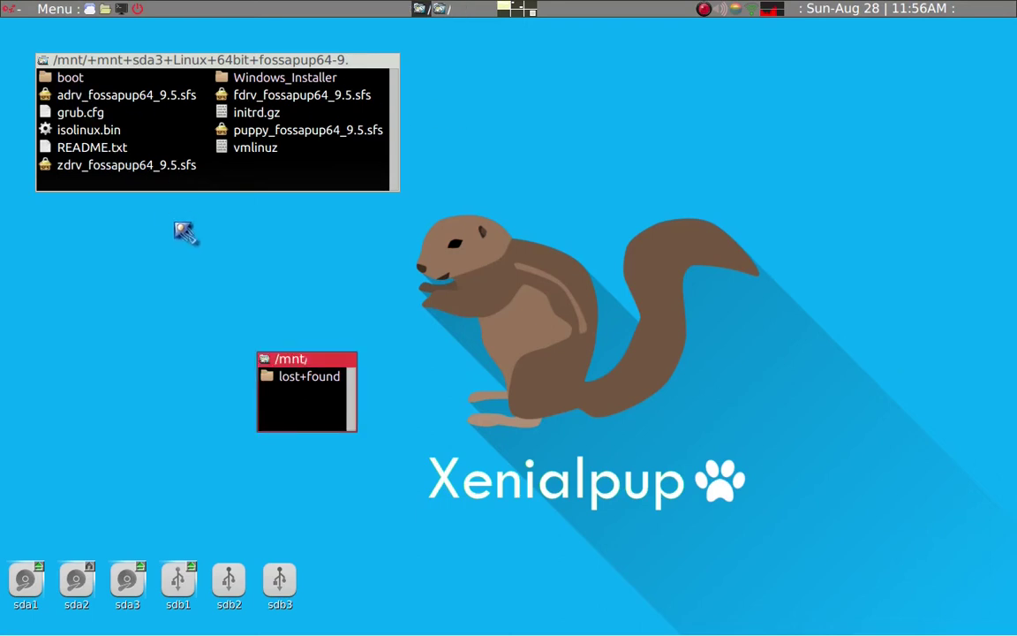
Select the zdrv, adrv, fdrv and puppy fossapup64_9.5 .sfs files plus initrd.gz and vmlinuz in the mounted ISO.
left_click(159, 165)
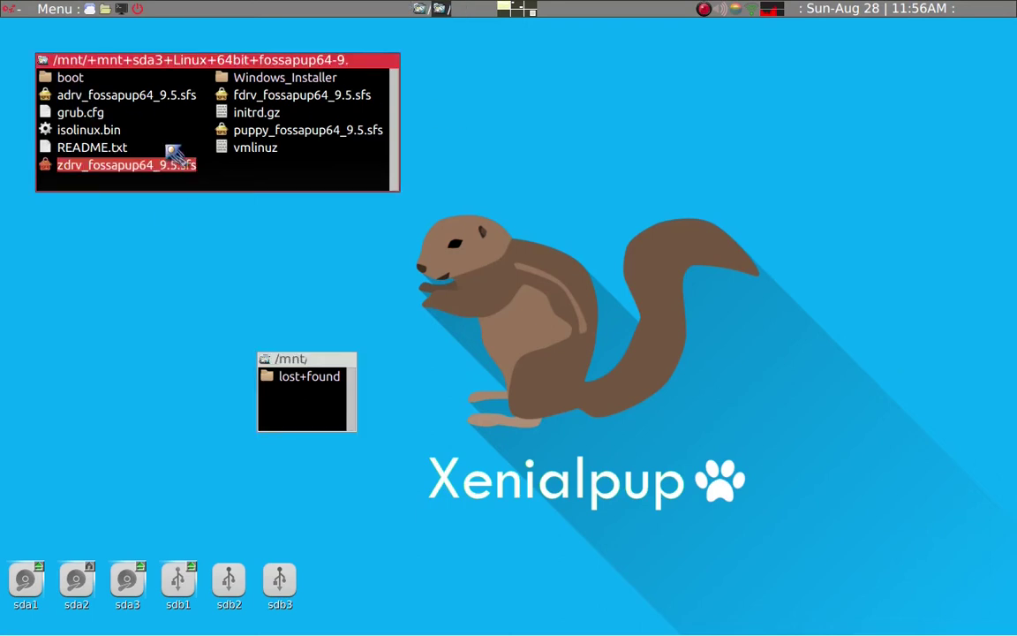
left_click(168, 95, "ctrl")
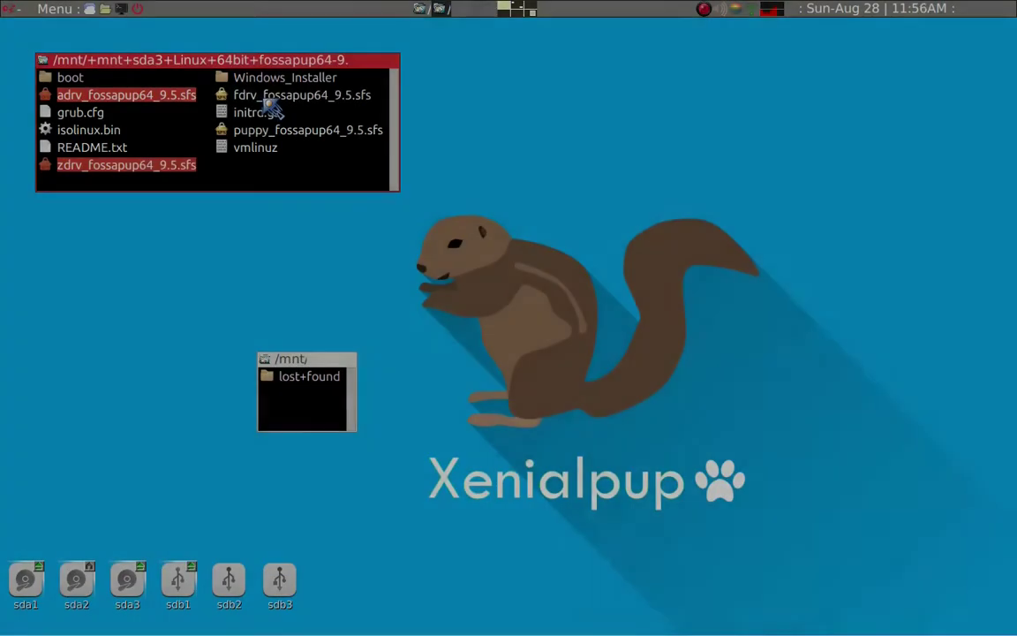
left_click(269, 96, "ctrl")
left_click(281, 131, "ctrl")
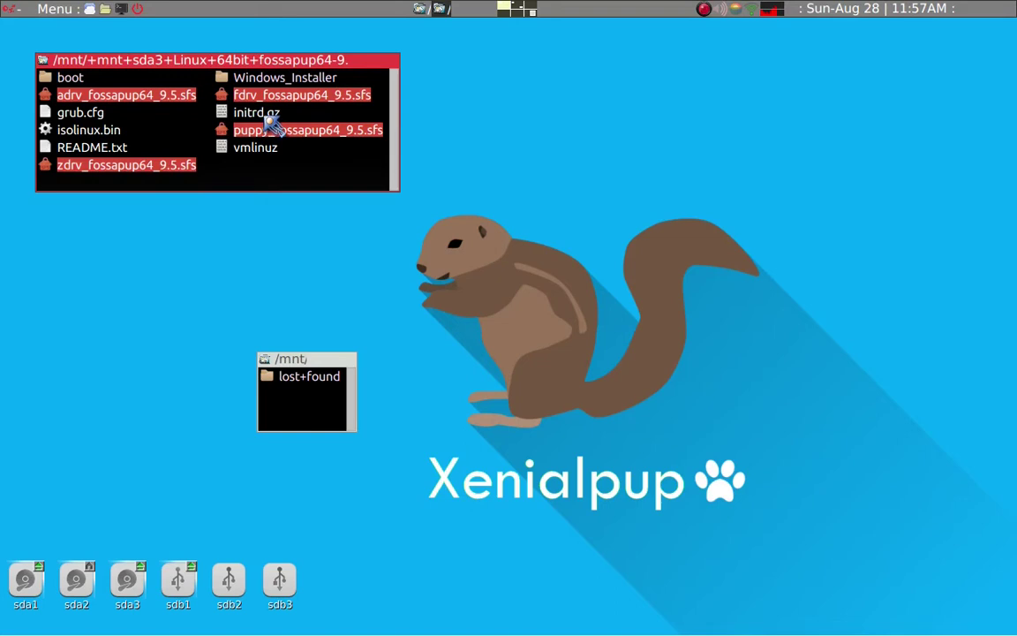
left_click(256, 113, "ctrl")
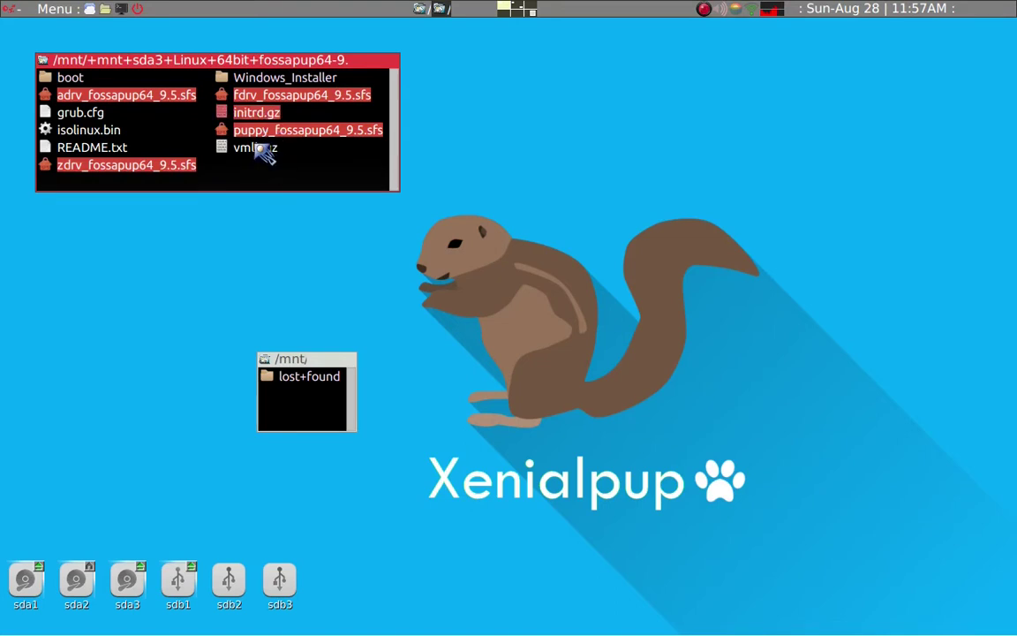
left_click(258, 148, "ctrl")
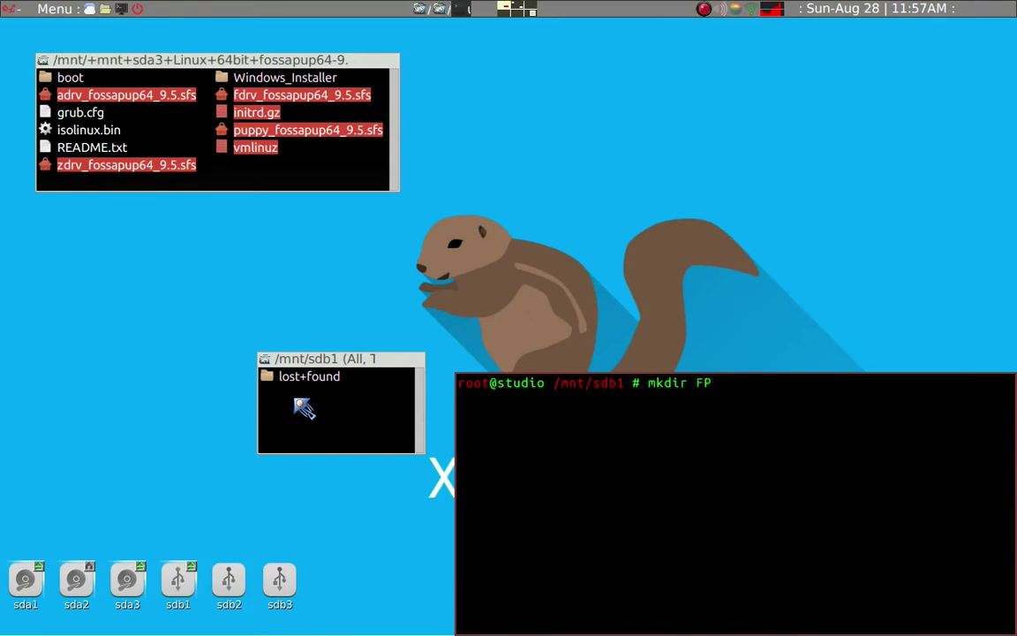
Create a folder named FP64 in /mnt/sdb1 with mkdir and close the terminal.
key("Return")
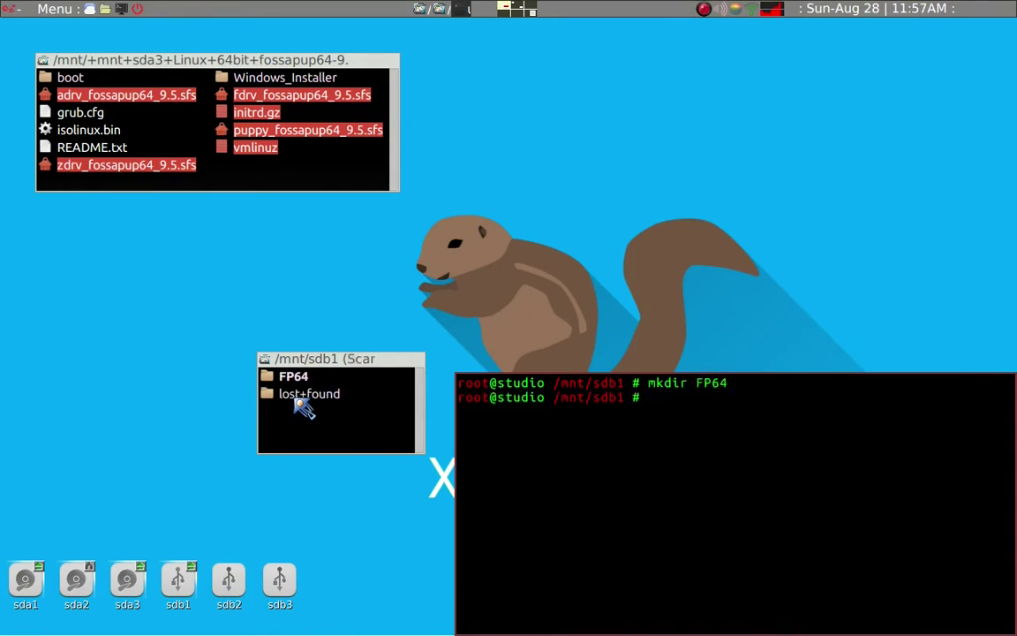
key("ctrl+d")
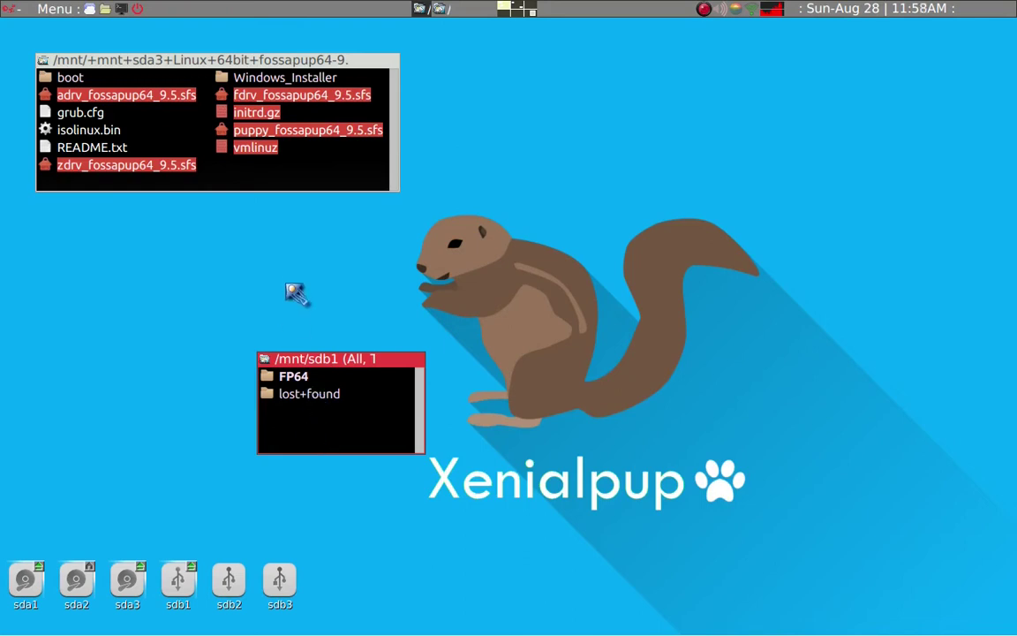
Copy the selected Fossapup files from the ISO into the FP64 folder on sdb1 and close the ISO window.
left_click(247, 151, "ctrl")
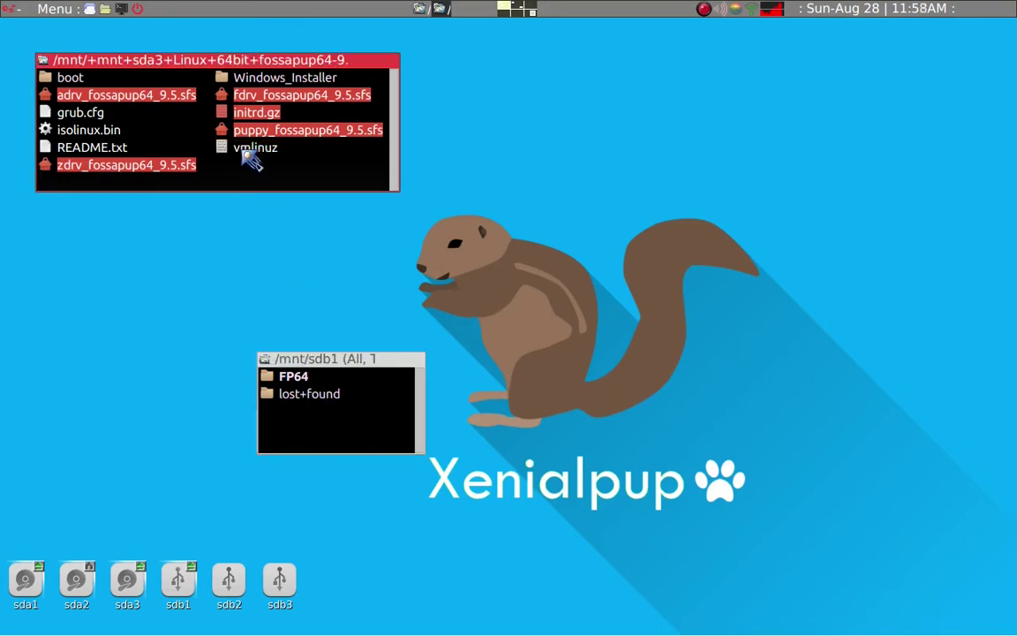
left_click(250, 155, "ctrl")
left_click_drag(250, 154, 295, 378)
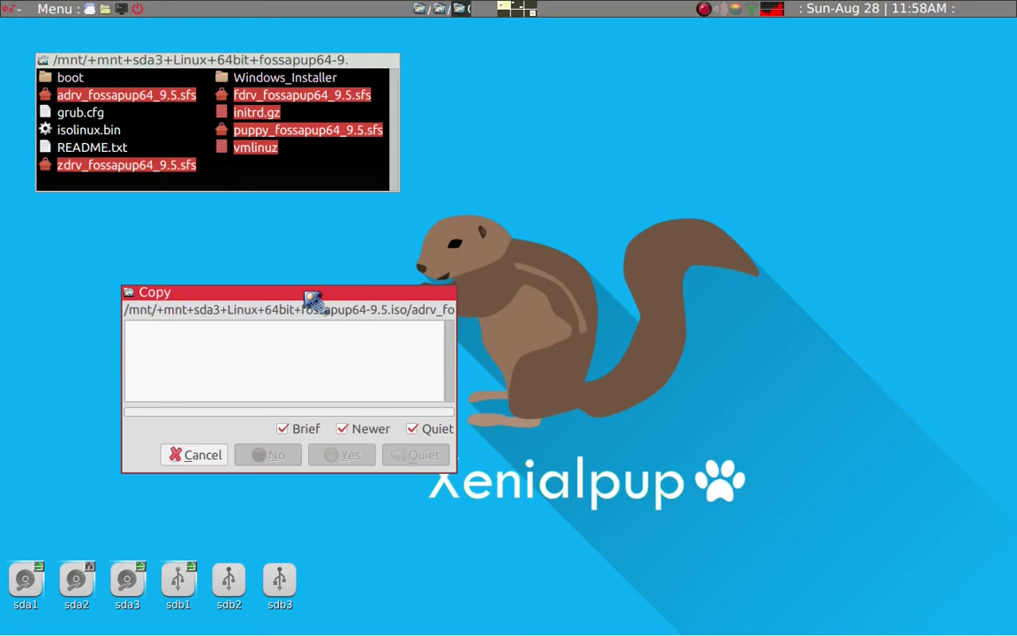
left_click_drag(320, 290, 608, 220)
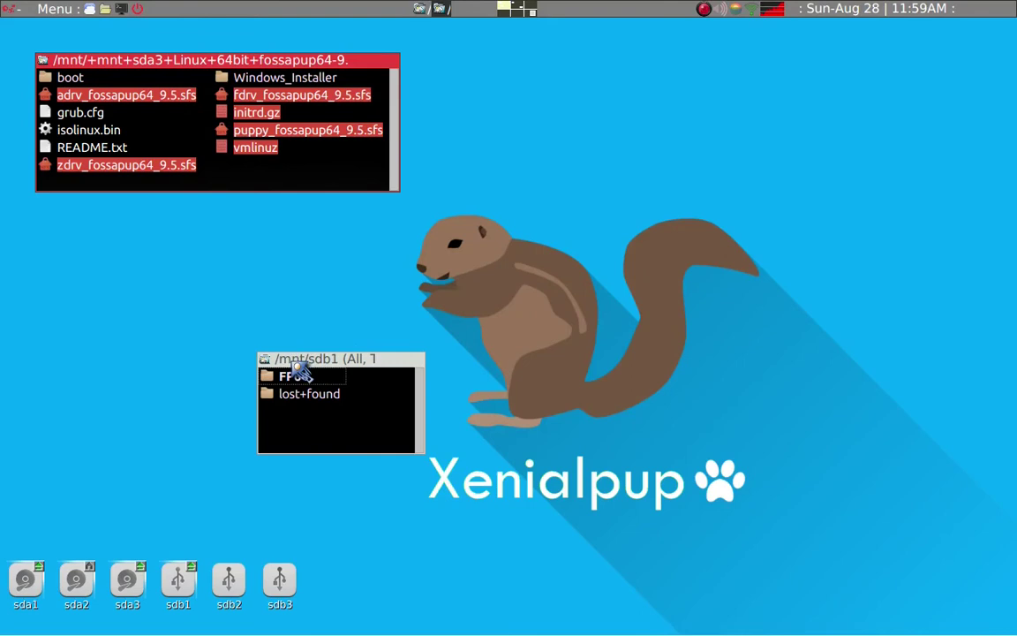
left_click_drag(300, 362, 216, 253)
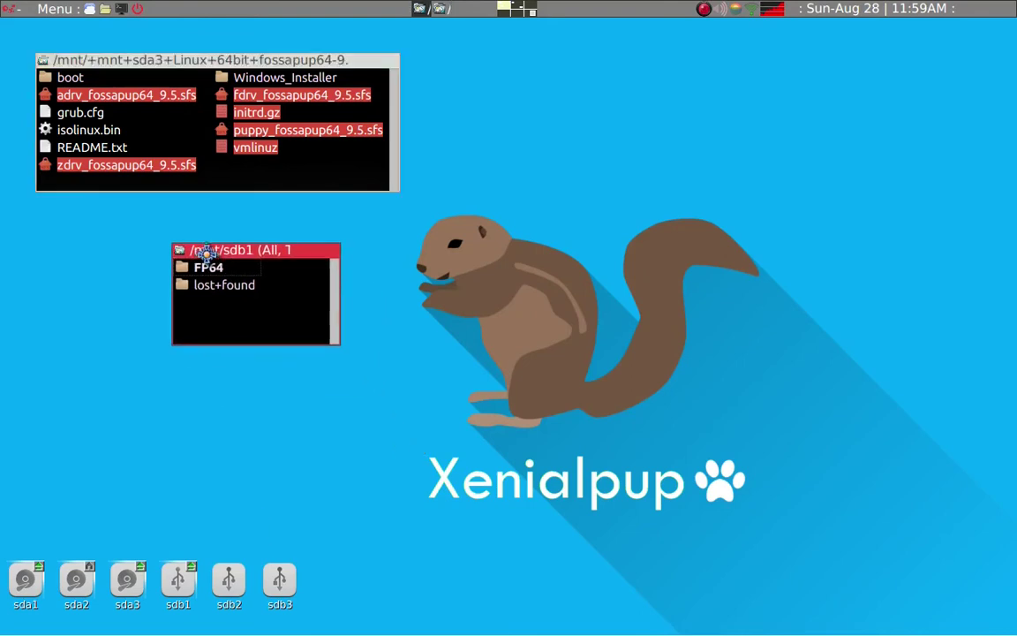
left_click(313, 165)
key("alt+F4")
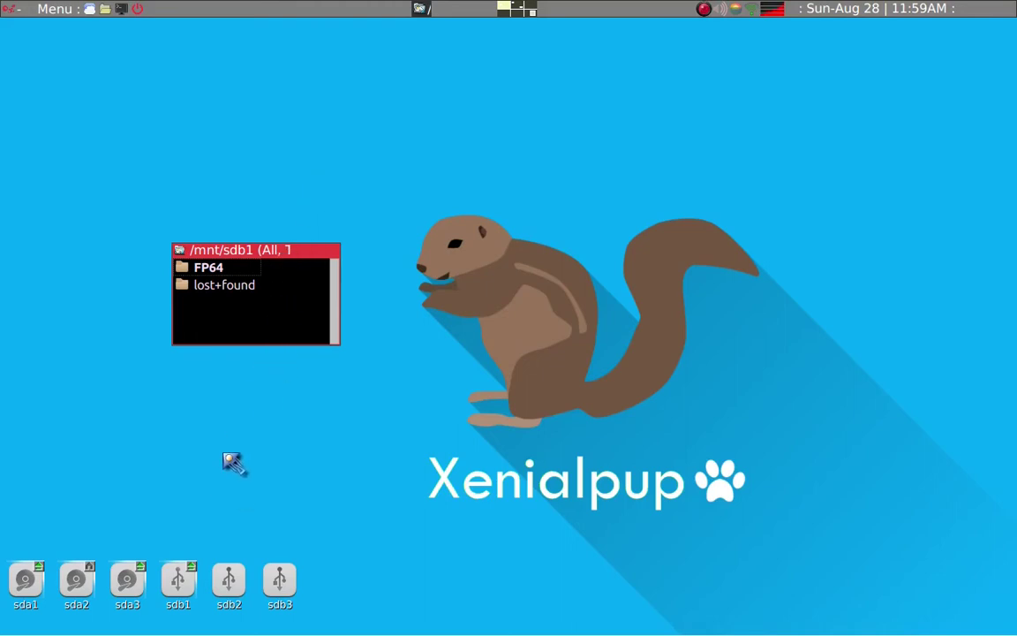
Launch the Grub4Dos bootloader configuration tool.
right_click(453, 321)
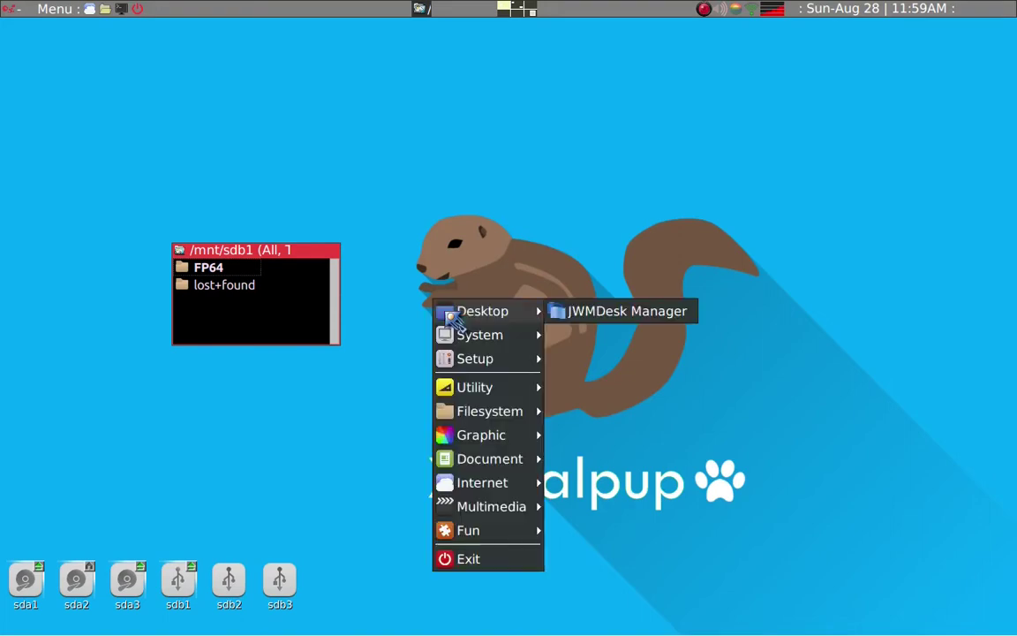
mouse_move(472, 362)
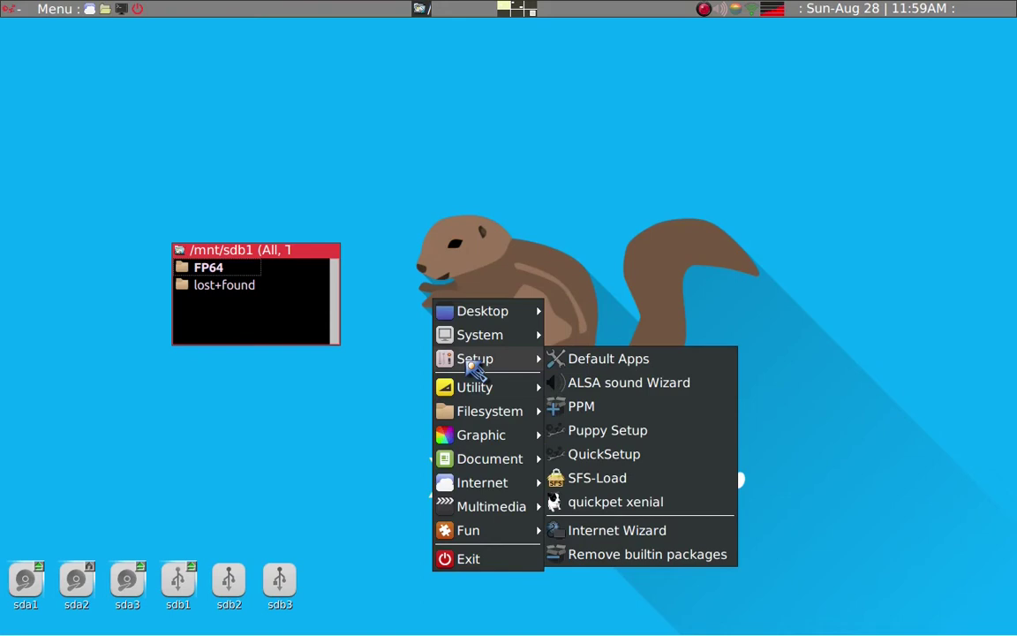
mouse_move(484, 338)
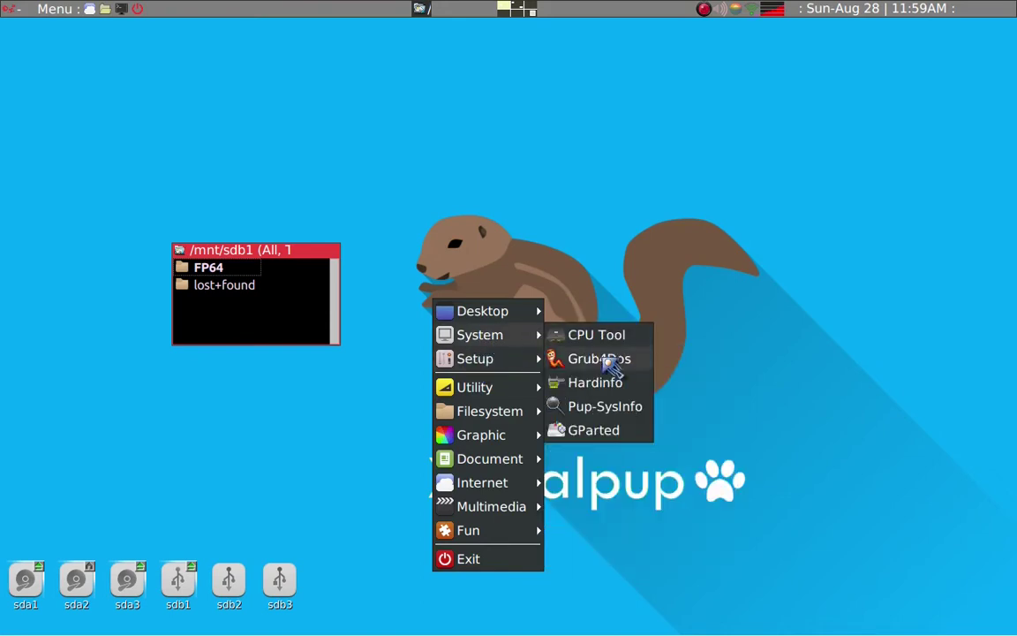
left_click(608, 360)
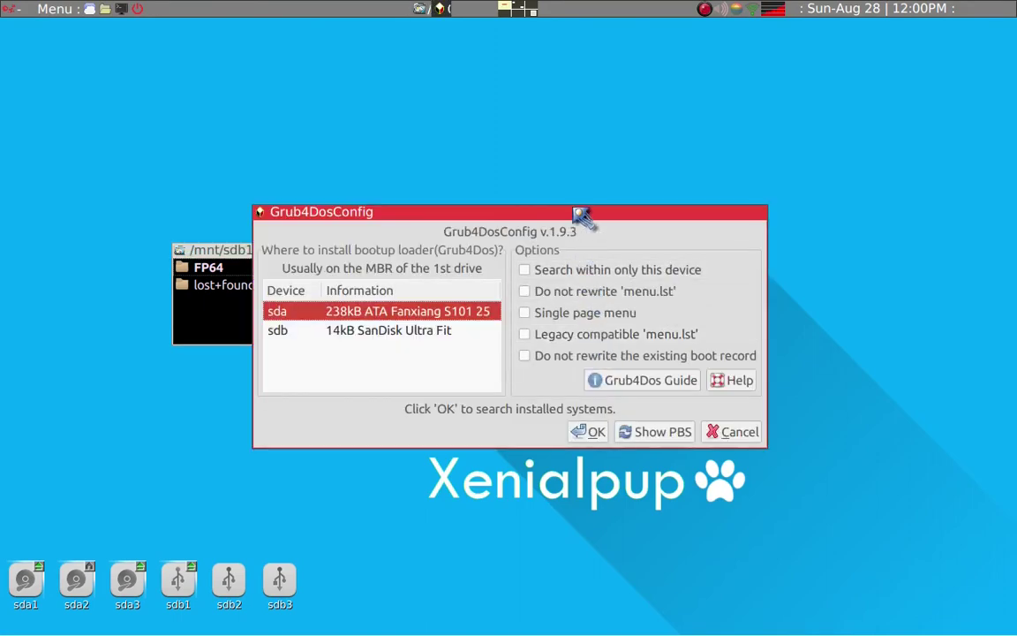
Install Grub4Dos on sdb, searching only within that device and keeping the detected Puppy fossapup64 9.5 and Windows entries.
left_click_drag(576, 210, 714, 143)
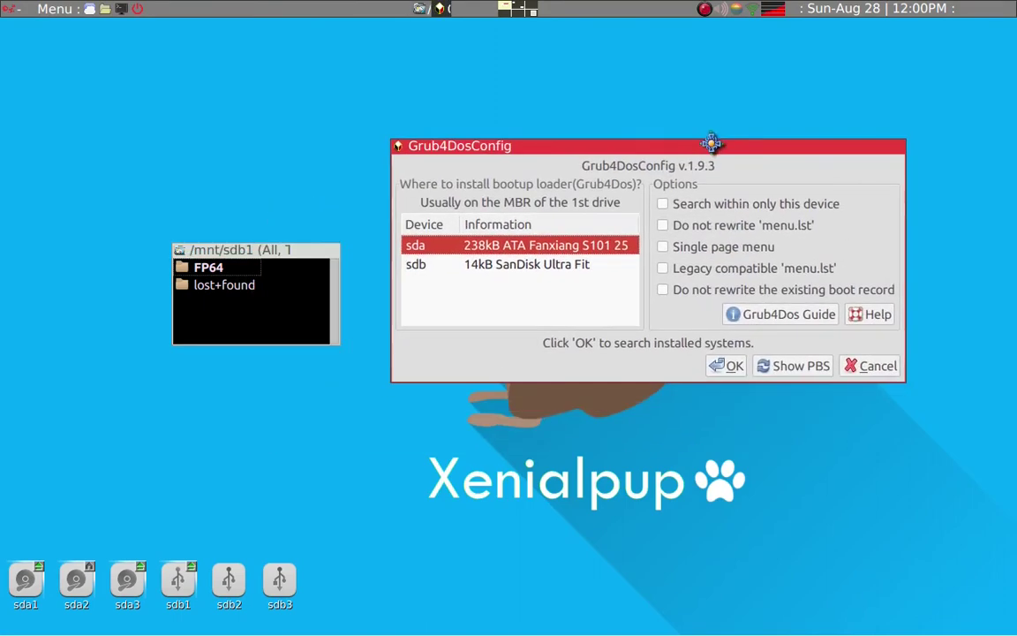
left_click(507, 274)
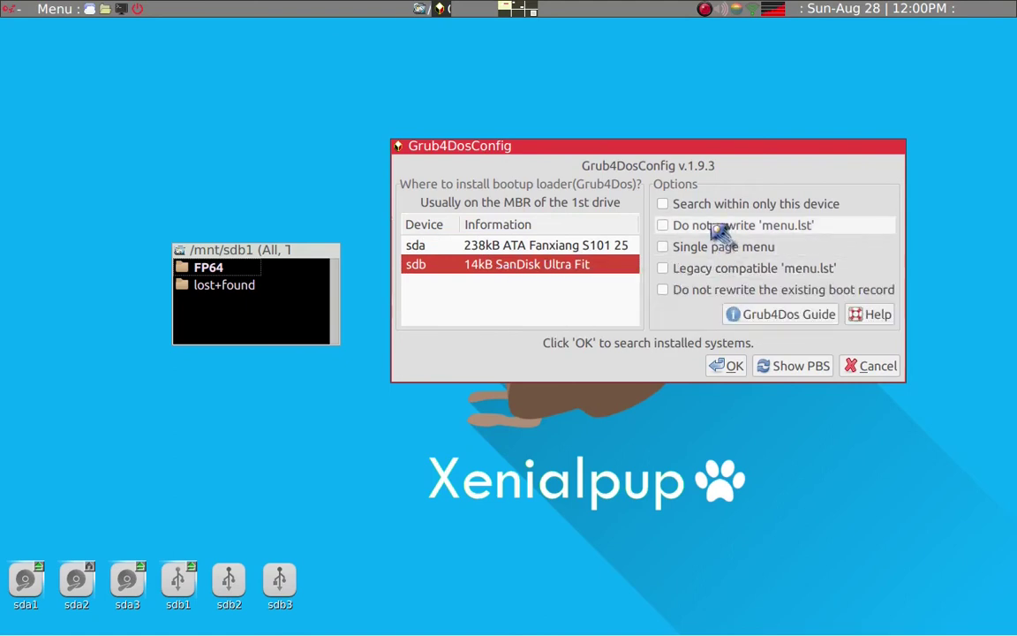
left_click(665, 204)
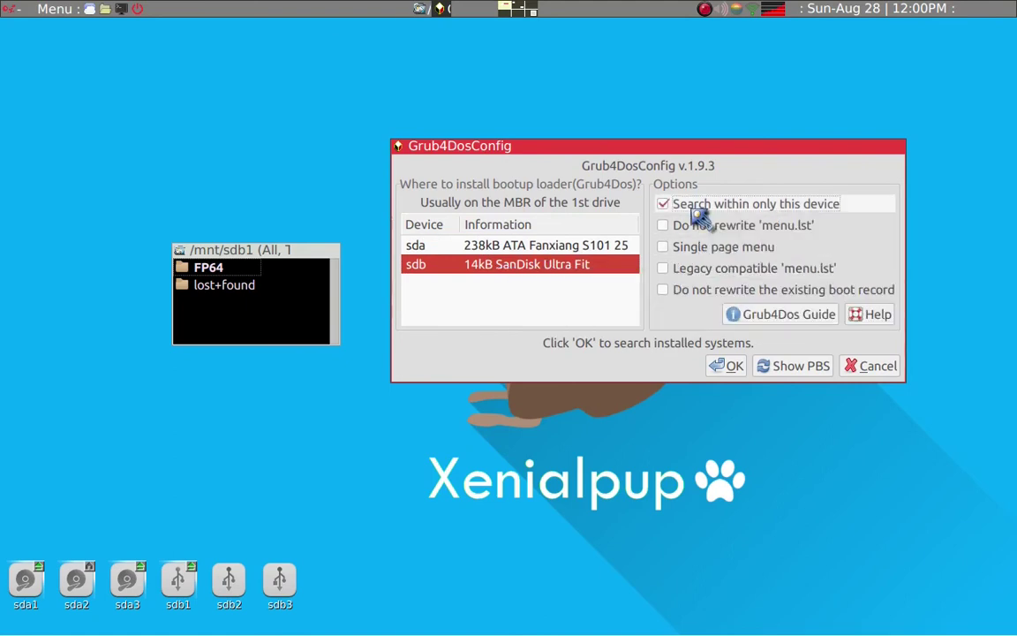
left_click(730, 367)
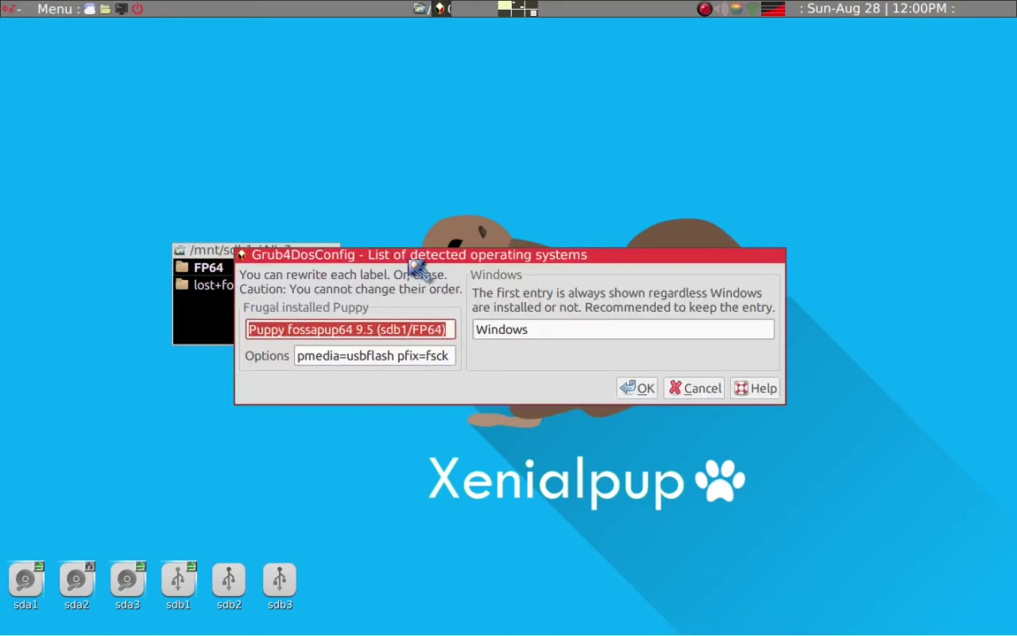
left_click_drag(415, 269, 565, 282)
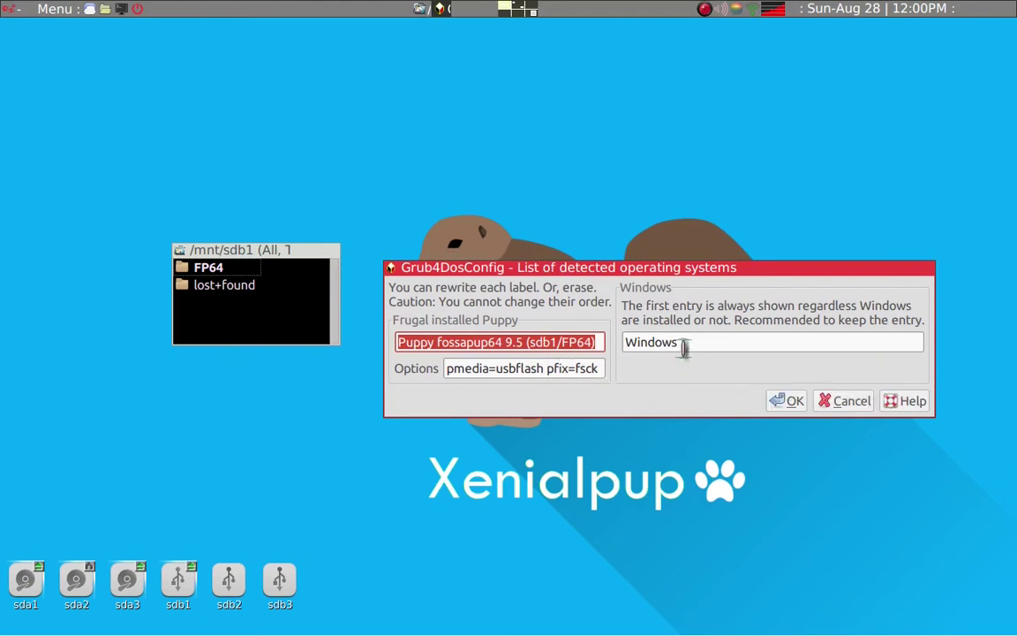
left_click(715, 347)
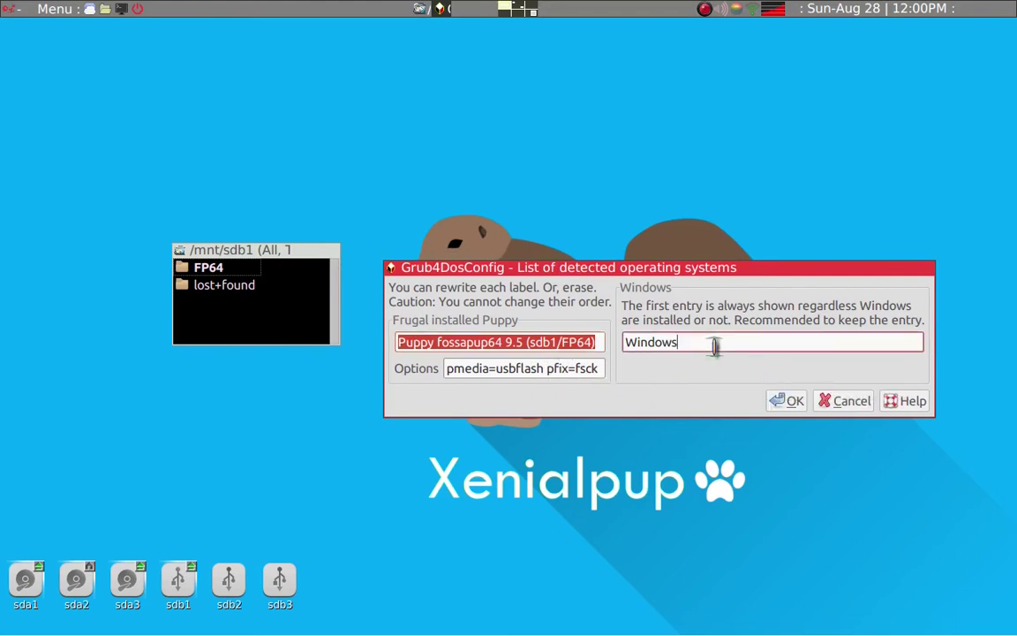
left_click(786, 404)
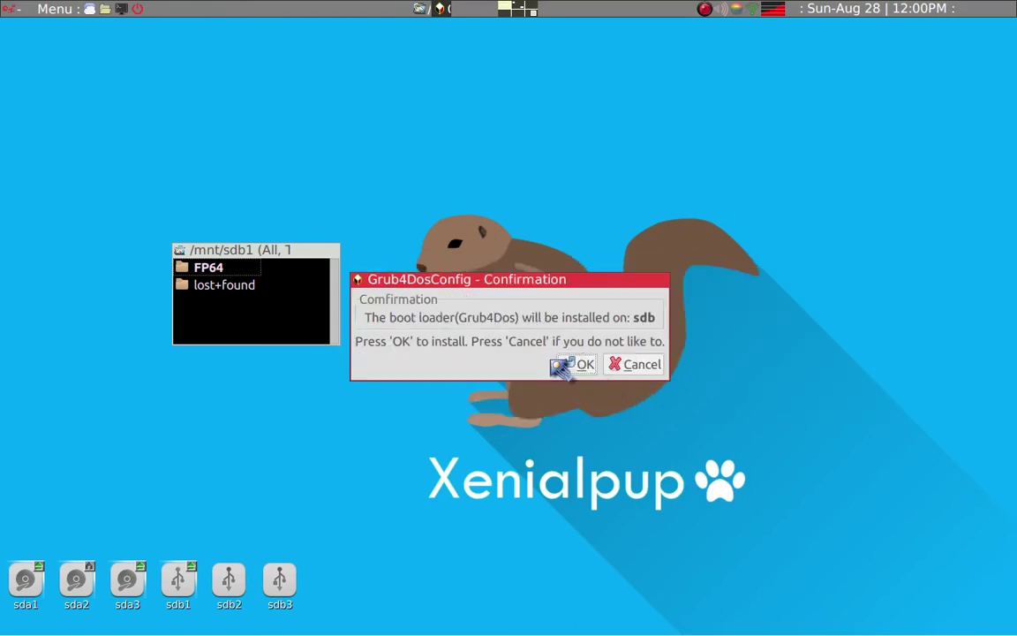
left_click(594, 366)
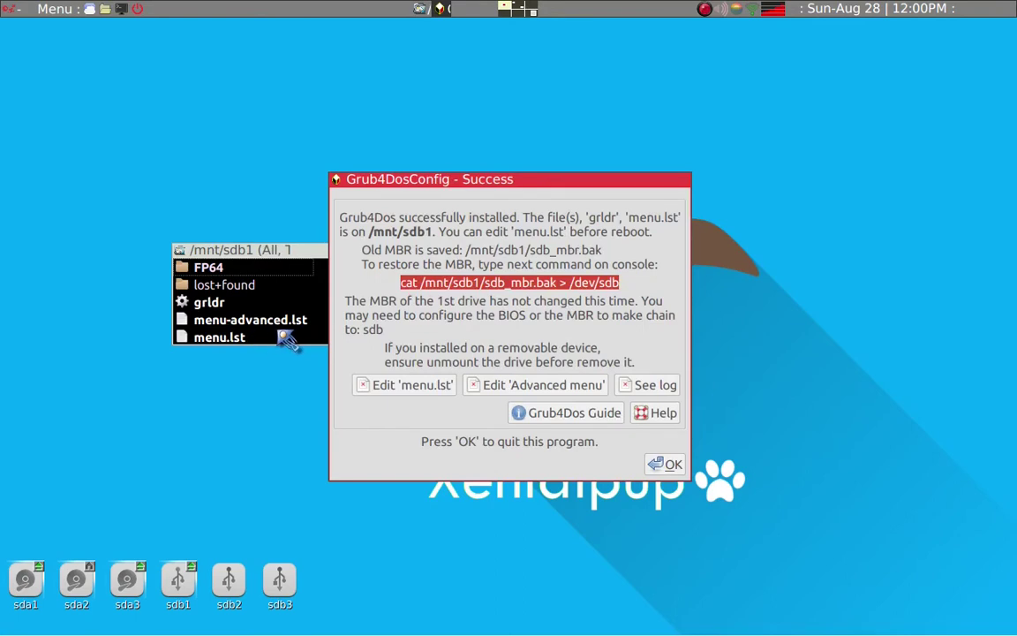
Open the installed menu.lst for editing and delete the whole Windows boot section, from its comment through errorcheck on.
left_click(424, 391)
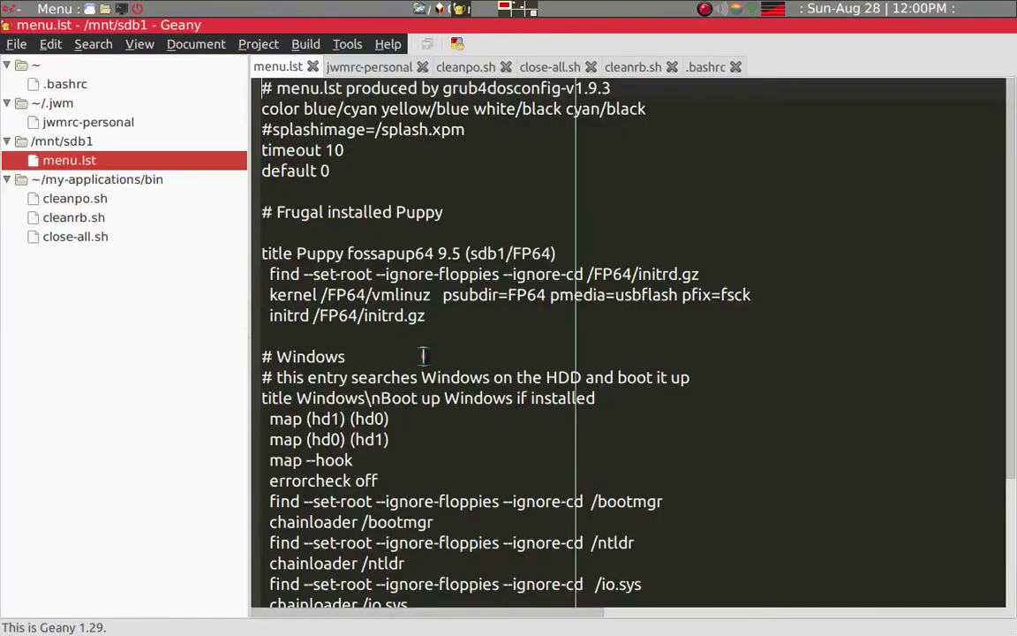
scroll(420, 371, "down", 2)
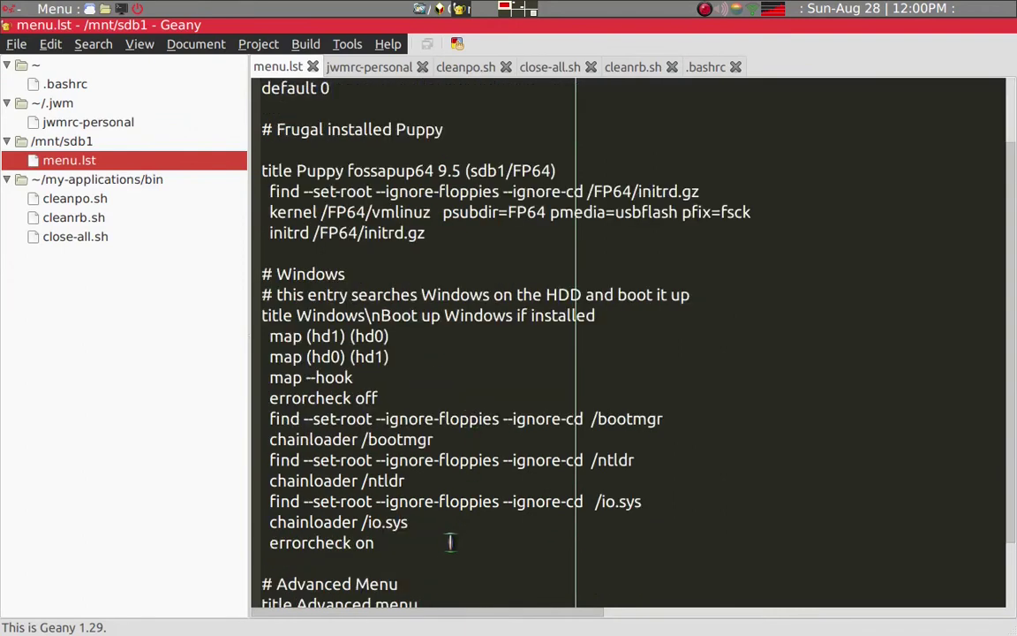
left_click_drag(445, 543, 238, 278)
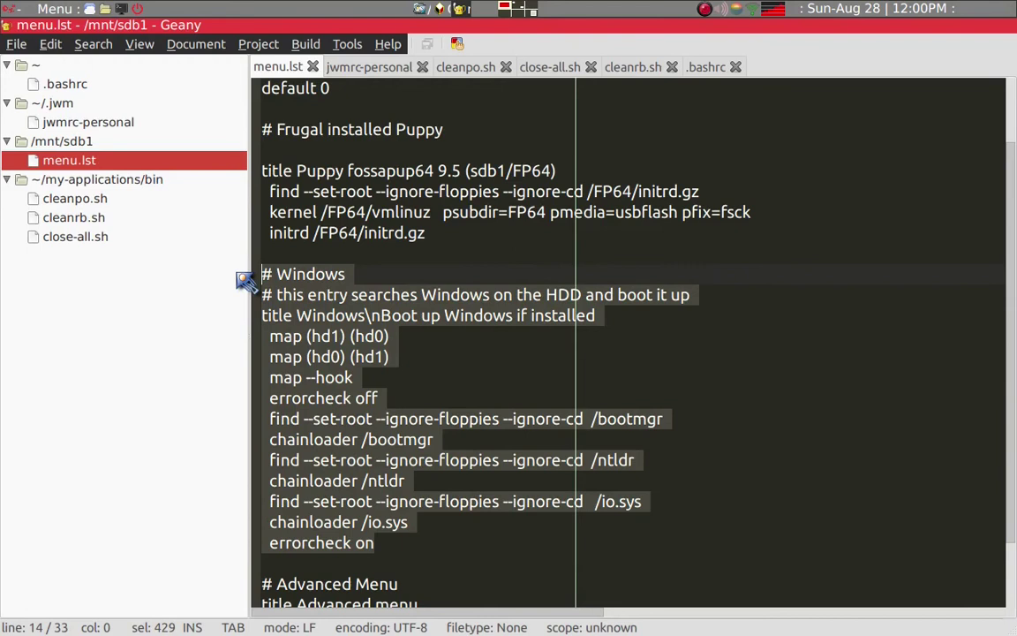
key("Delete")
key("Delete")
key("Delete")
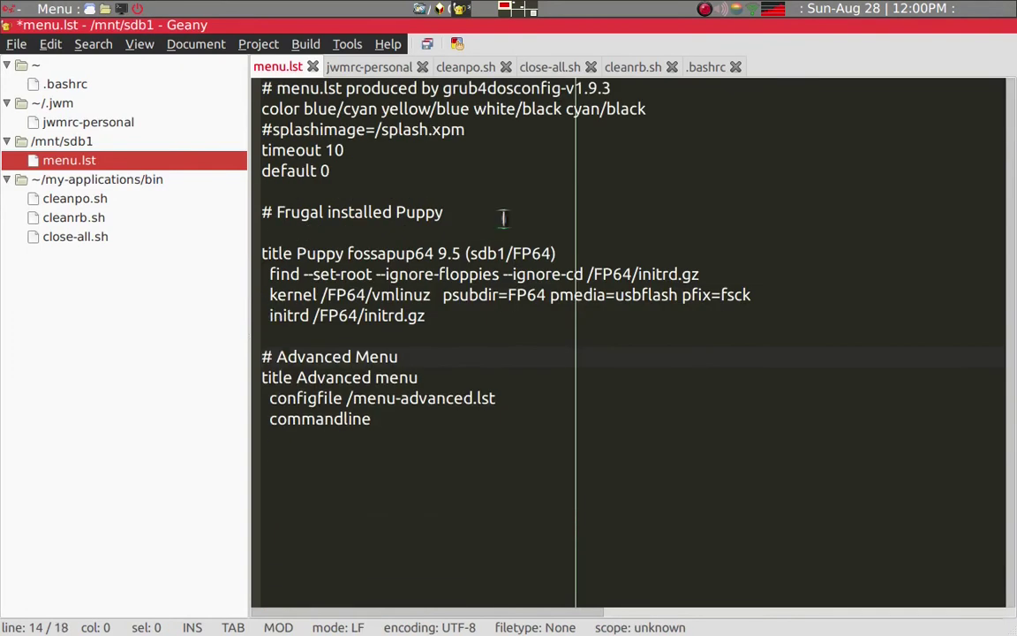
Set the boot menu timeout to 2 in menu.lst, save and close the file, and quit the Grub4Dos configuration tool.
left_click(442, 153)
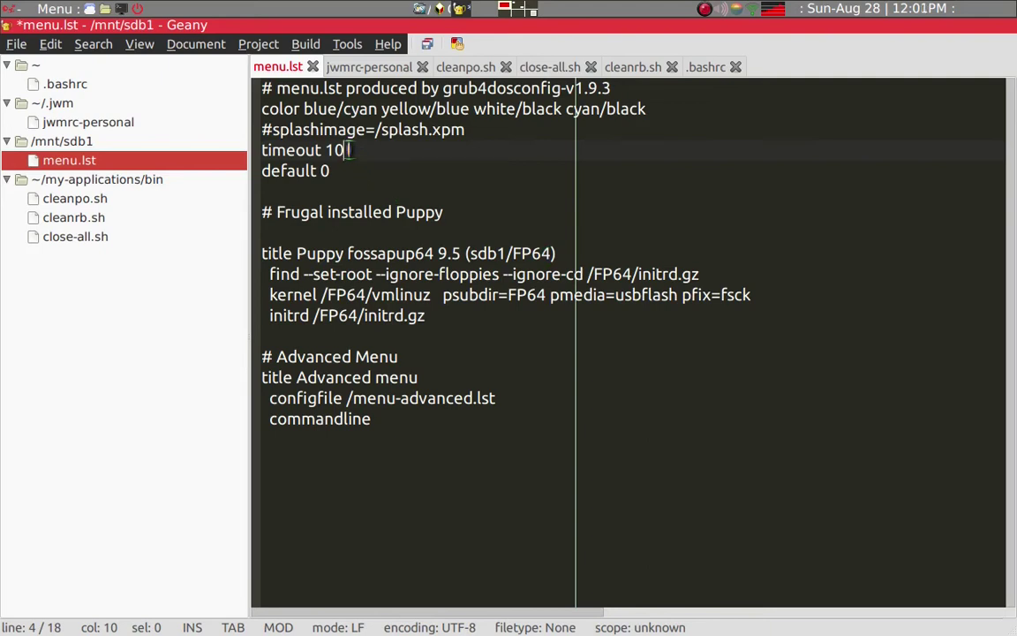
key("BackSpace")
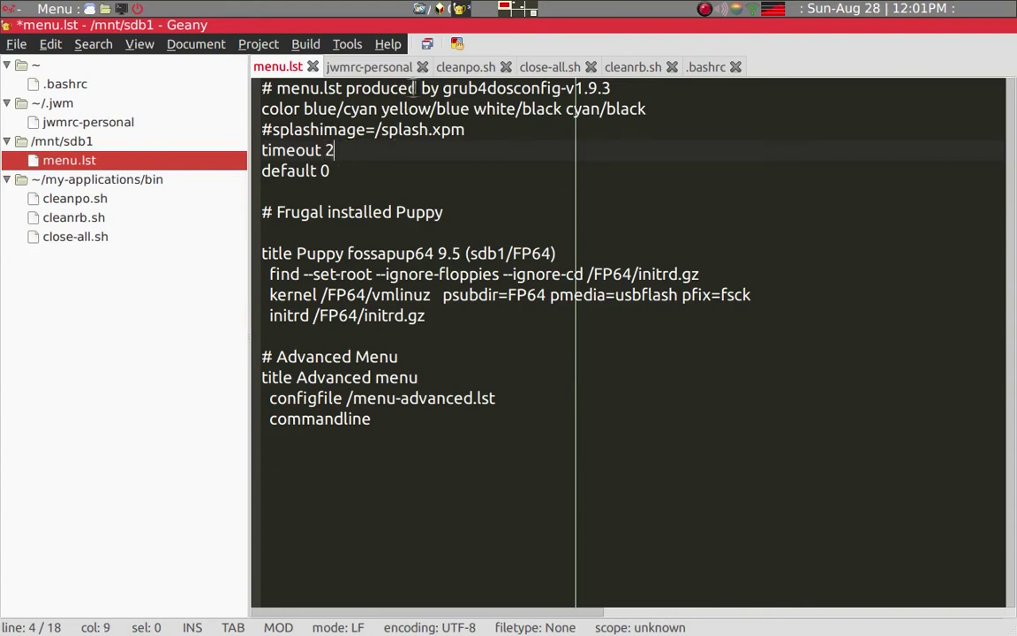
left_click(428, 44)
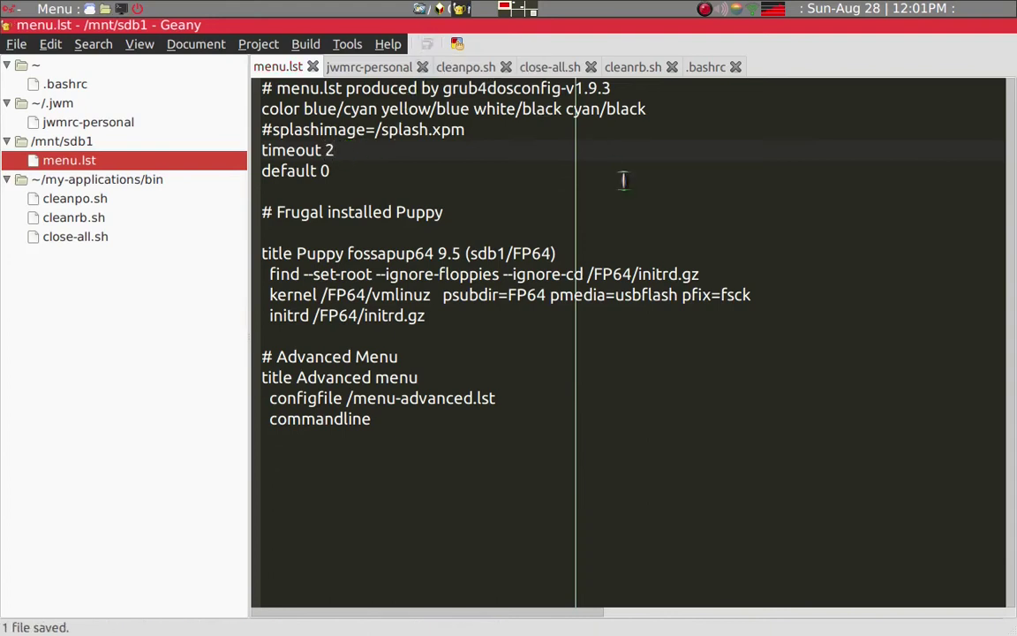
key("ctrl+q")
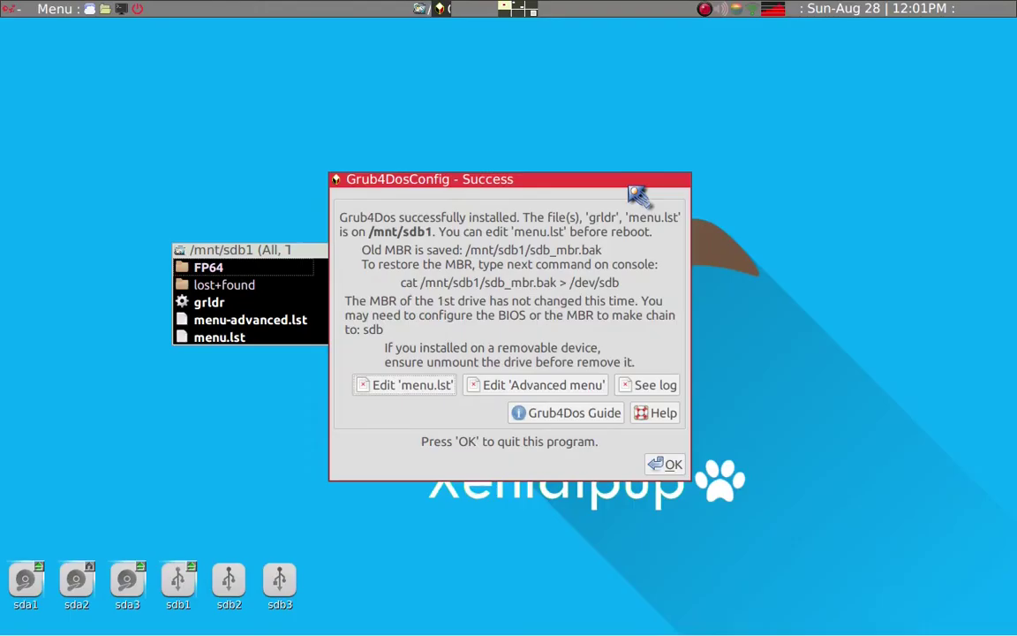
left_click(671, 466)
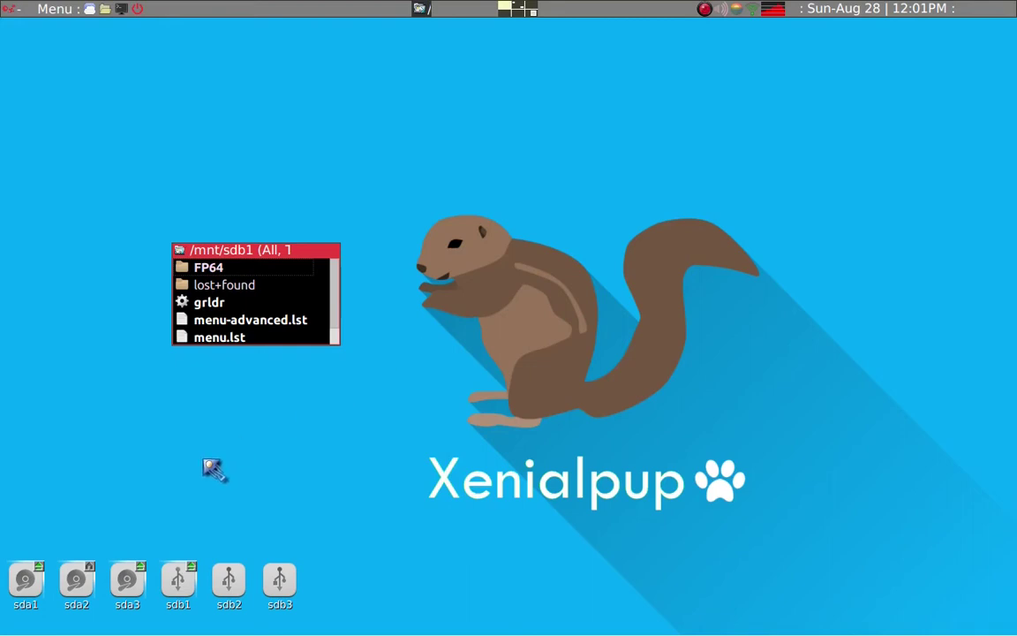
Unmount the sdb1 partition of the USB drive.
right_click(194, 583)
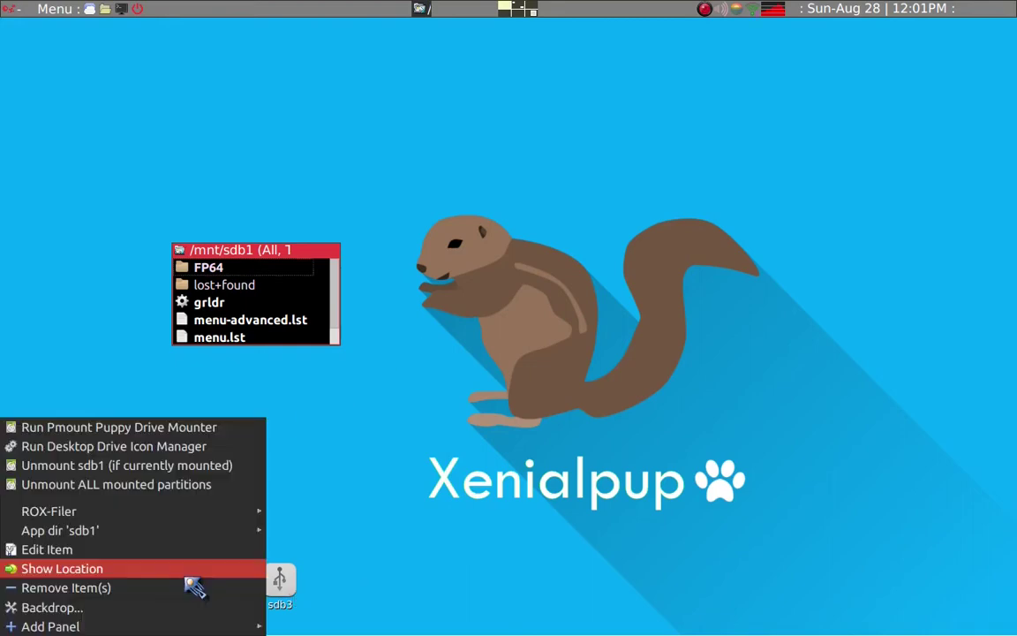
left_click(167, 468)
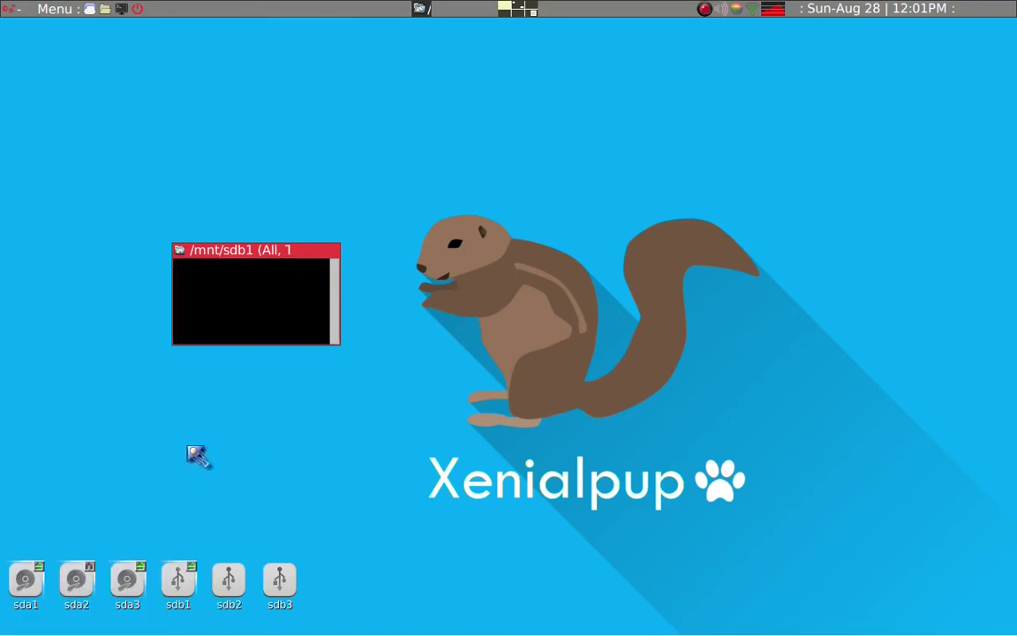
left_click_drag(249, 255, 307, 214)
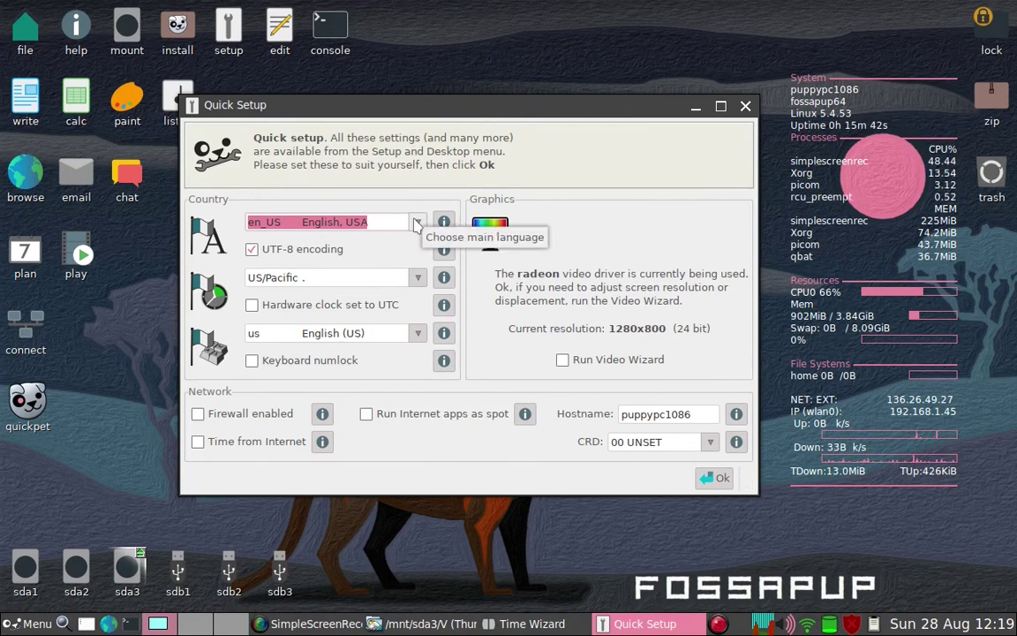
In Quick Setup, keep English, USA and US/Pacific, enable the firewall and Internet time, and apply the settings.
left_click(416, 224)
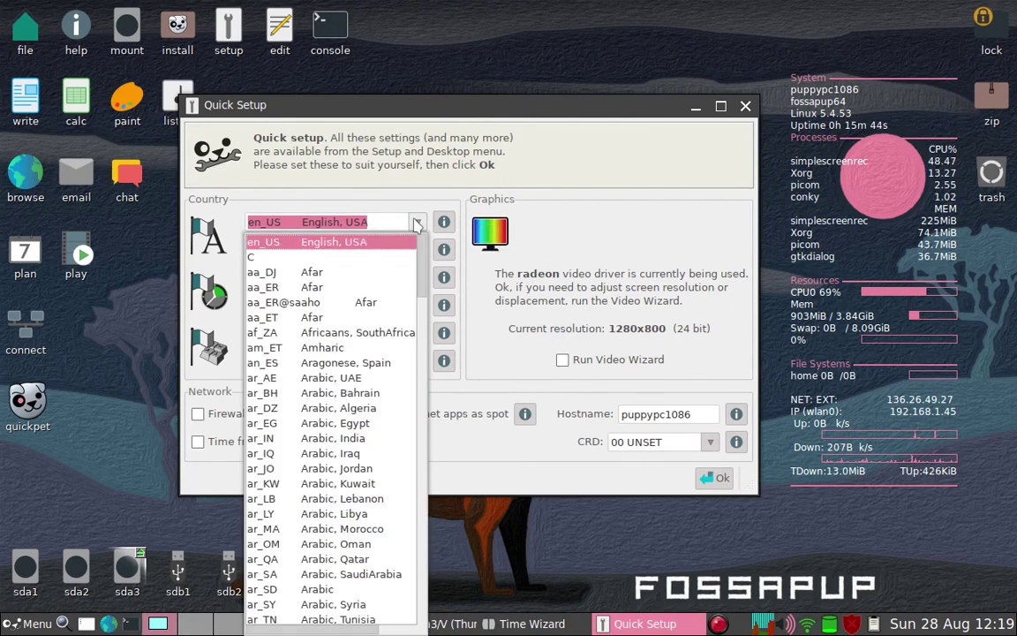
left_click(416, 223)
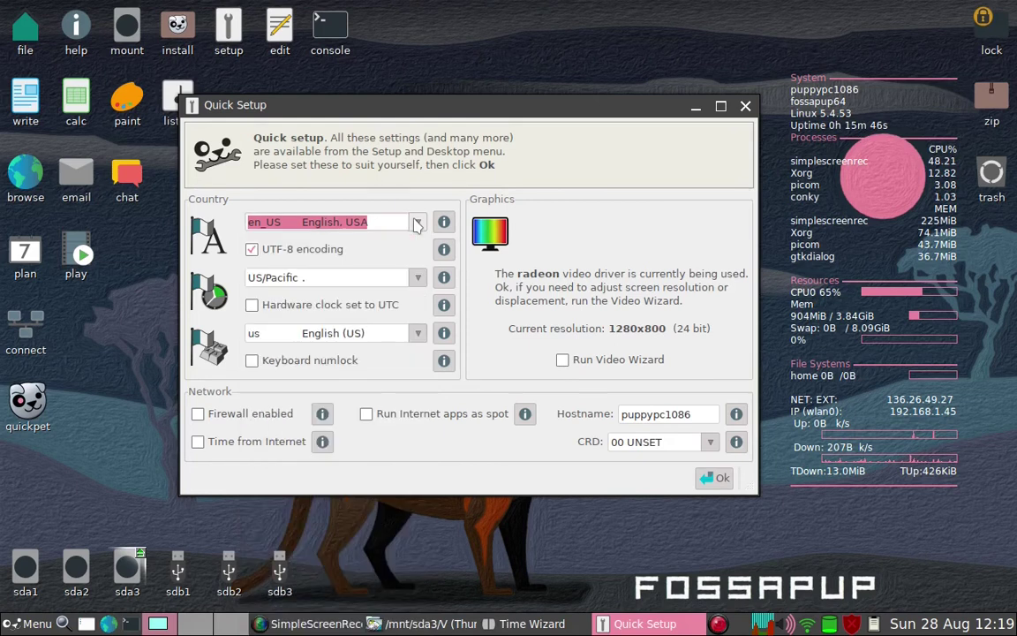
left_click(420, 280)
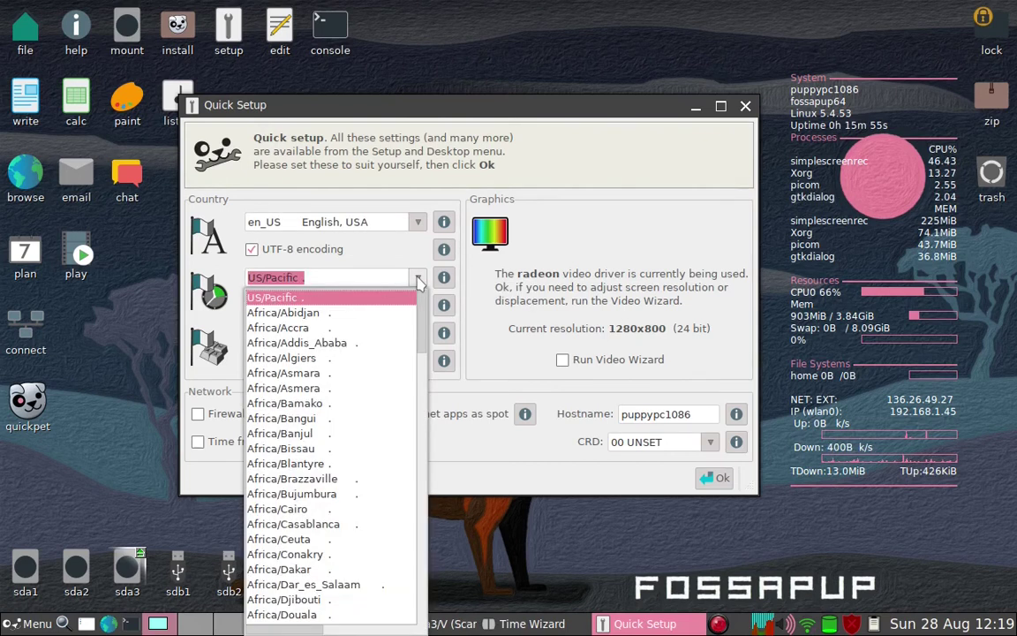
left_click(383, 279)
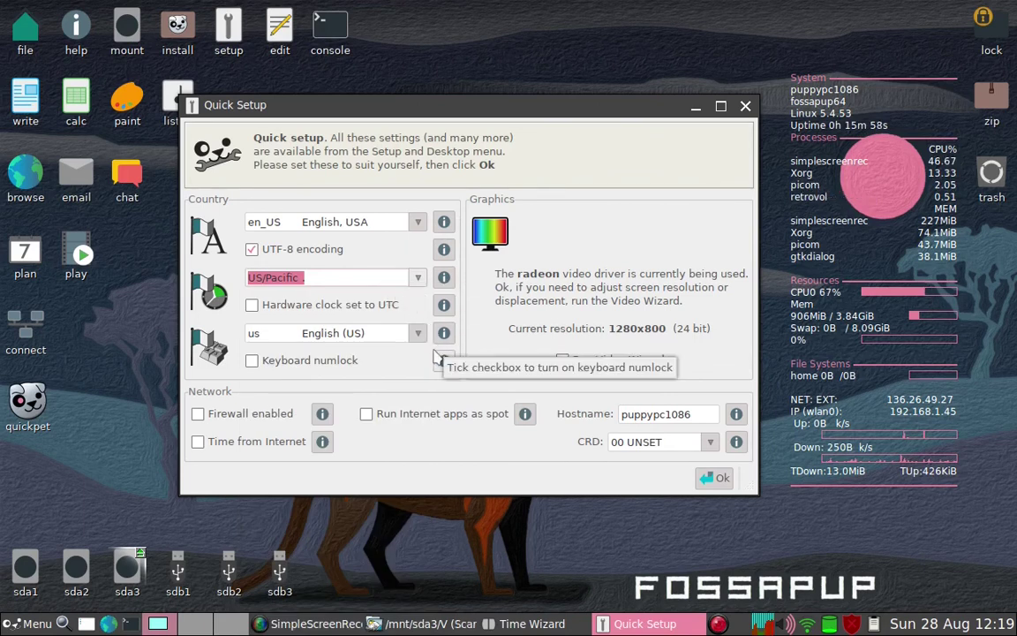
left_click(198, 414)
left_click(199, 442)
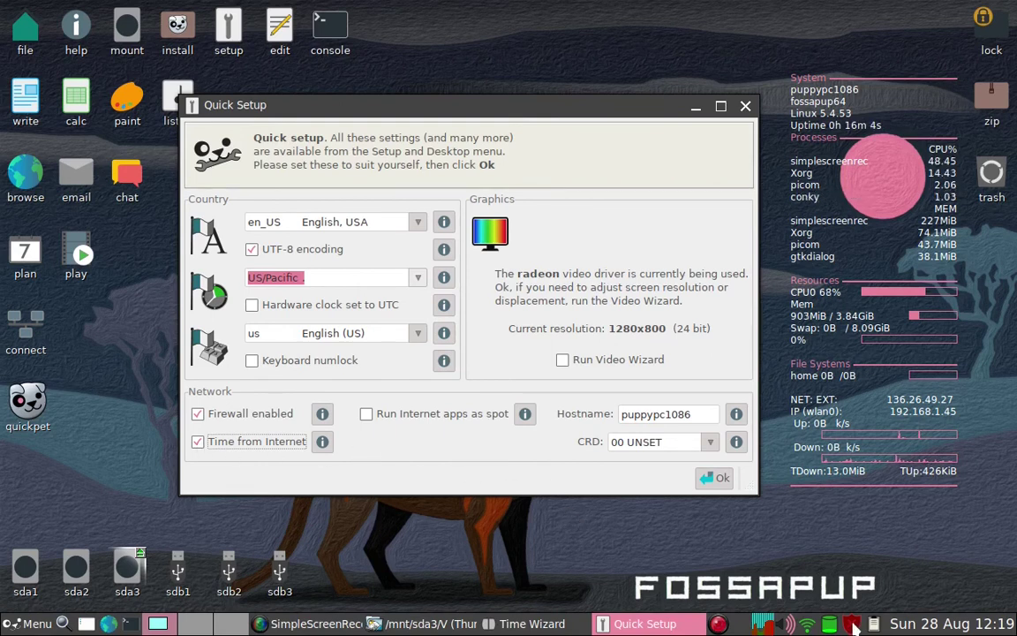
mouse_move(807, 627)
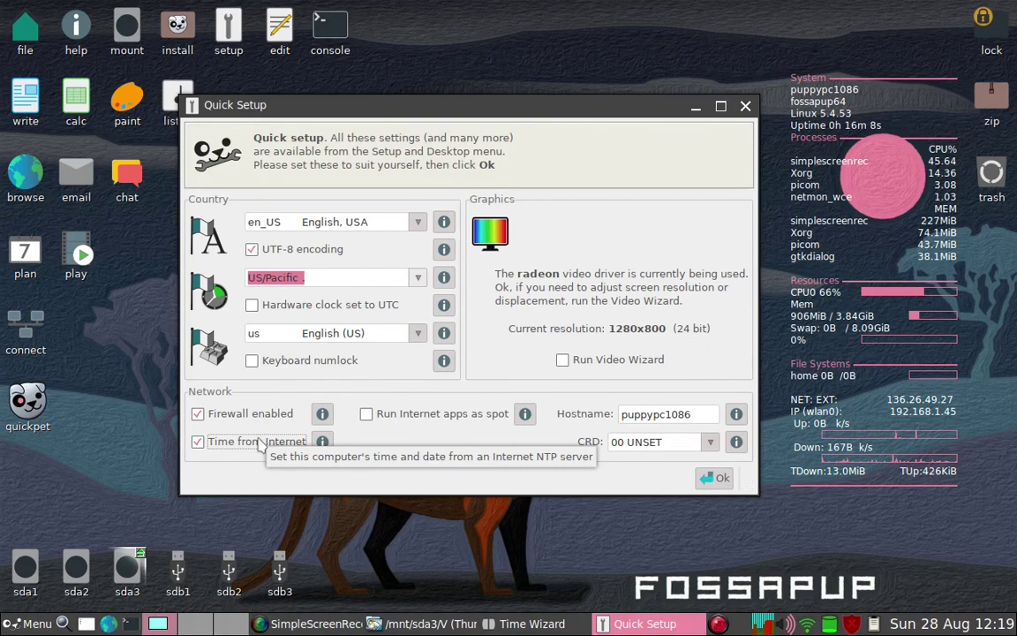
left_click(721, 479)
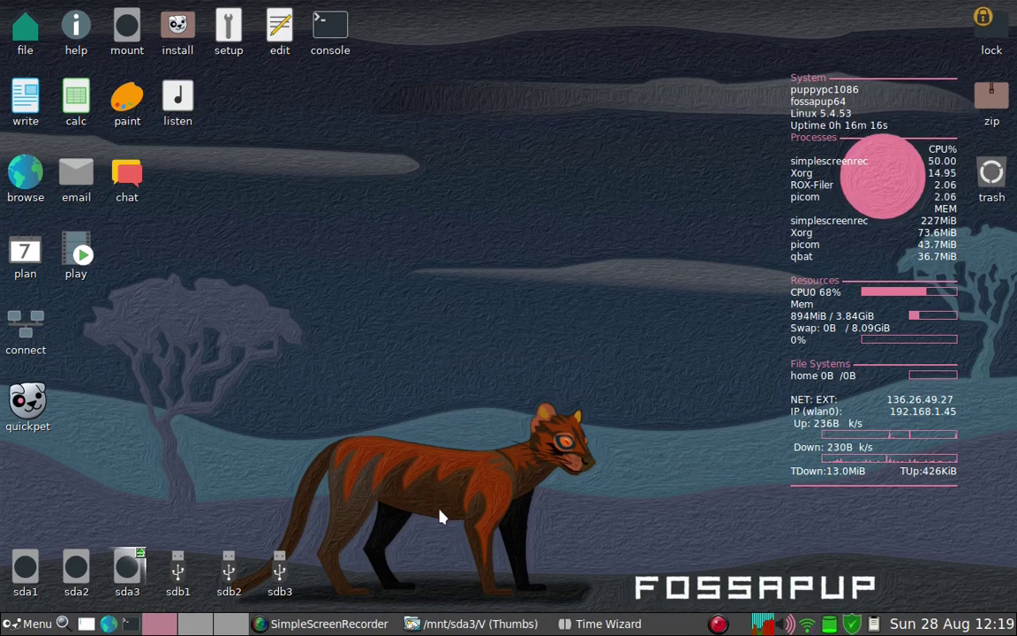
Synchronise the system clock with the pool.ntp.org time server through the Time Wizard, then close its windows.
left_click(597, 625)
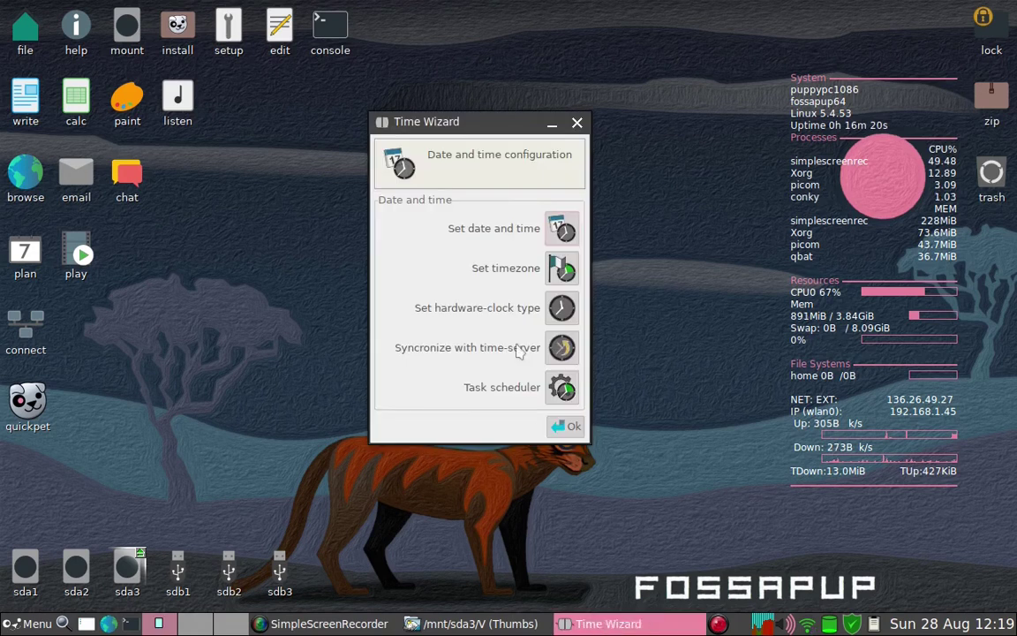
left_click_drag(412, 111, 296, 85)
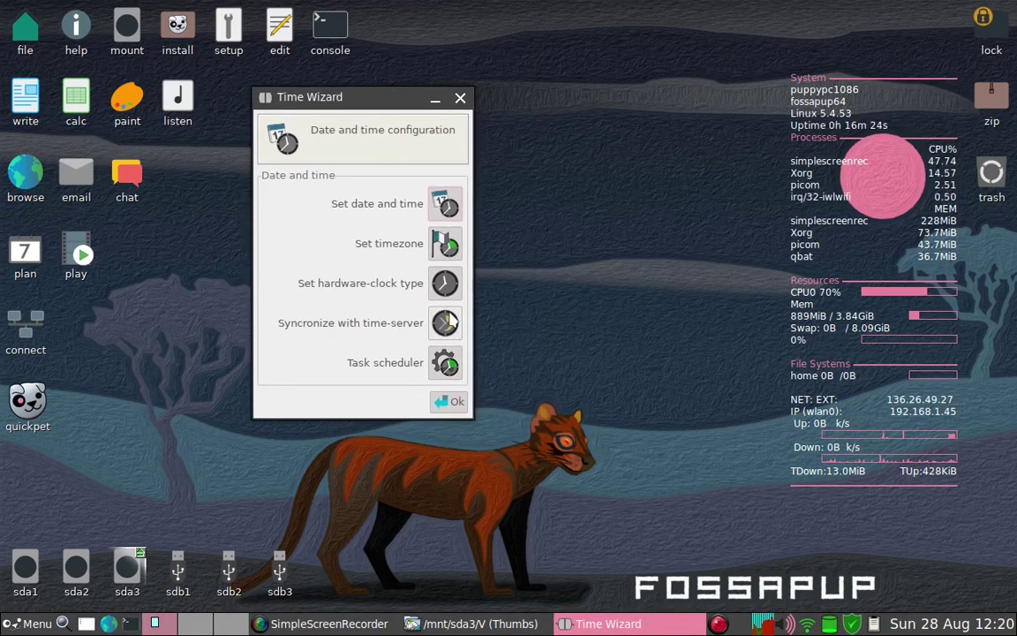
left_click(447, 323)
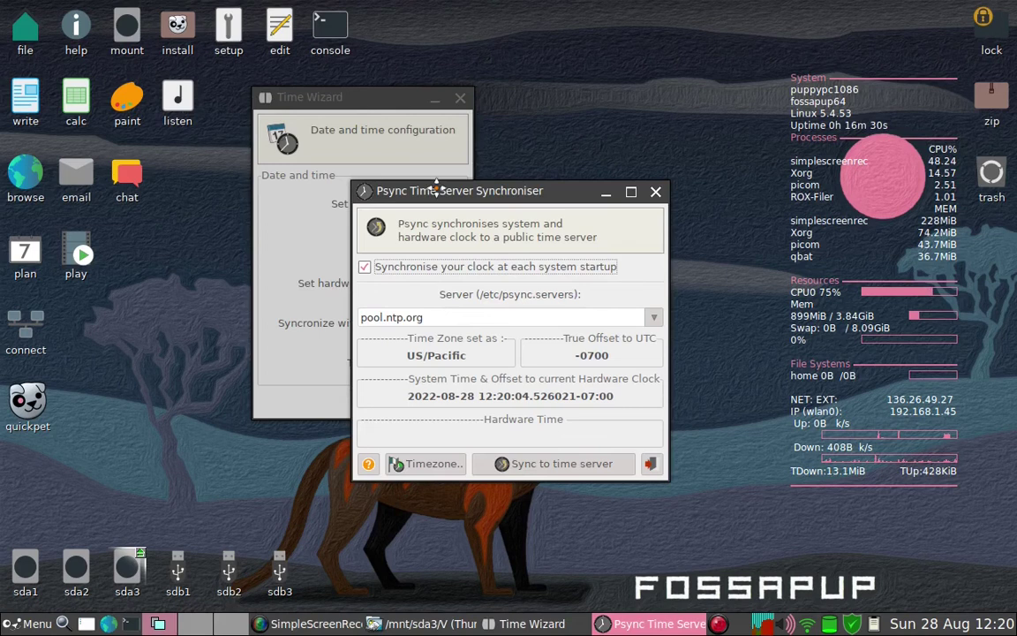
left_click_drag(437, 186, 452, 181)
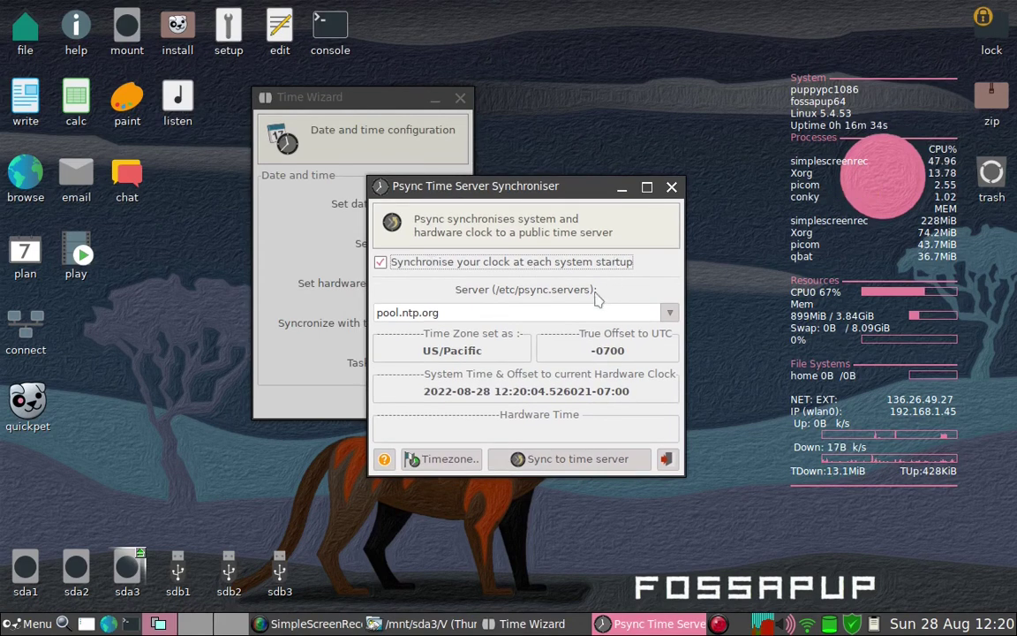
left_click(521, 459)
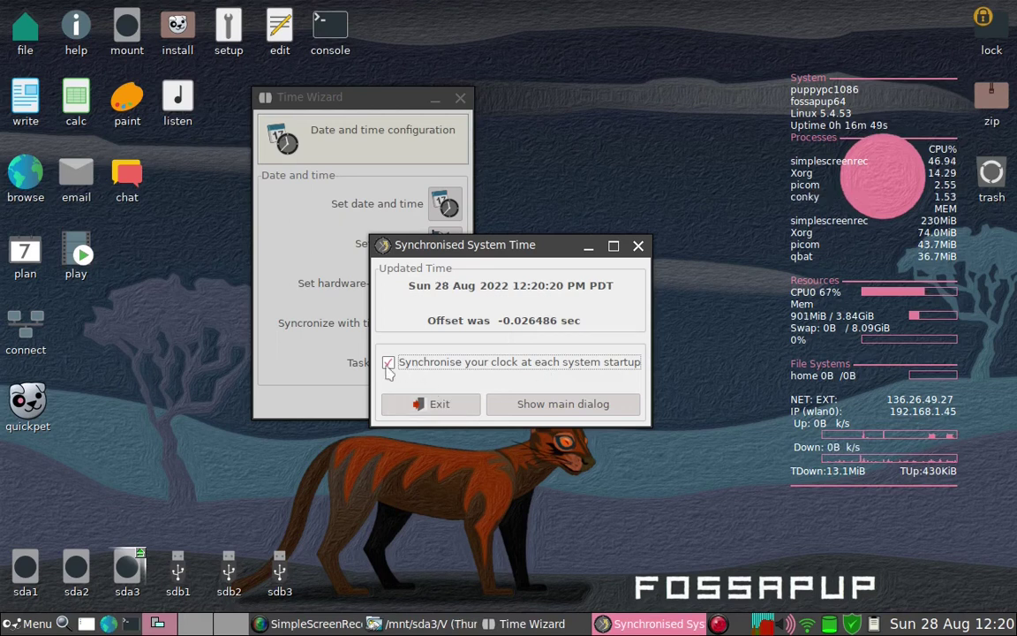
left_click(435, 407)
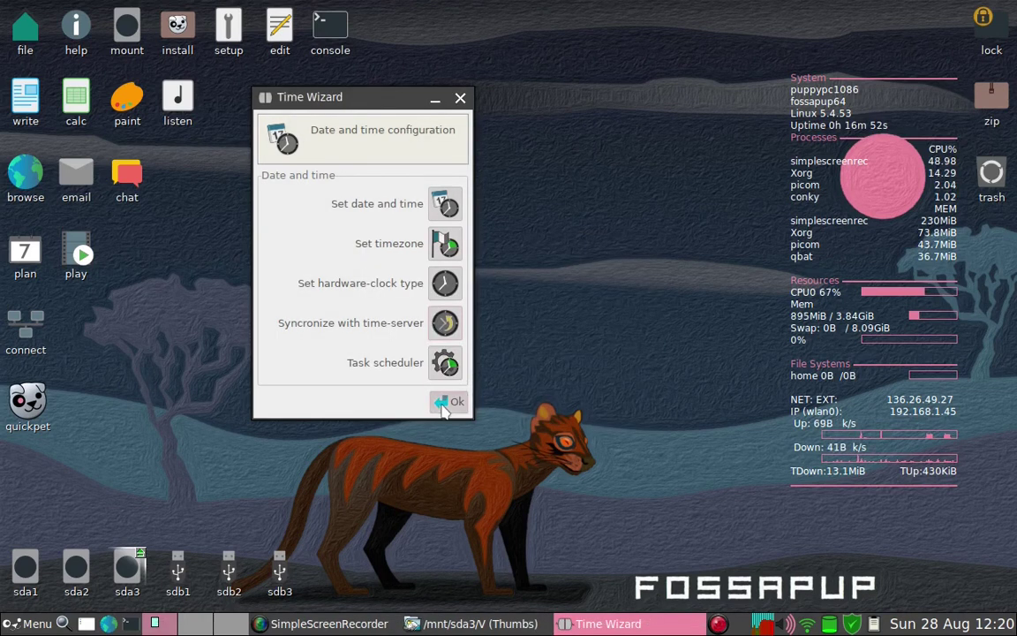
left_click(444, 409)
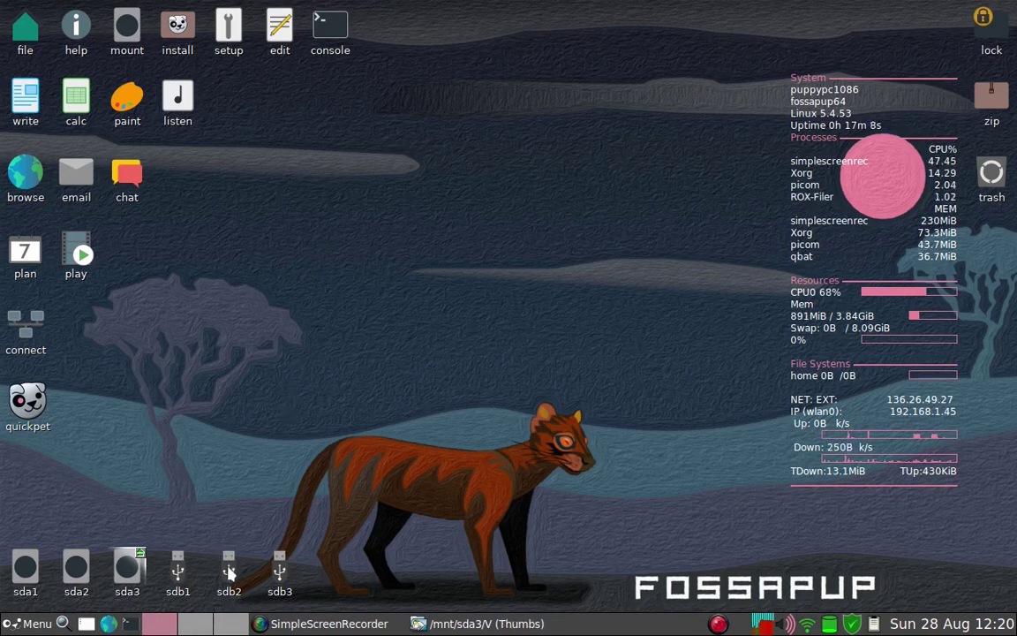
Check the filesystem type and size of the sdb2 USB partition.
mouse_move(229, 574)
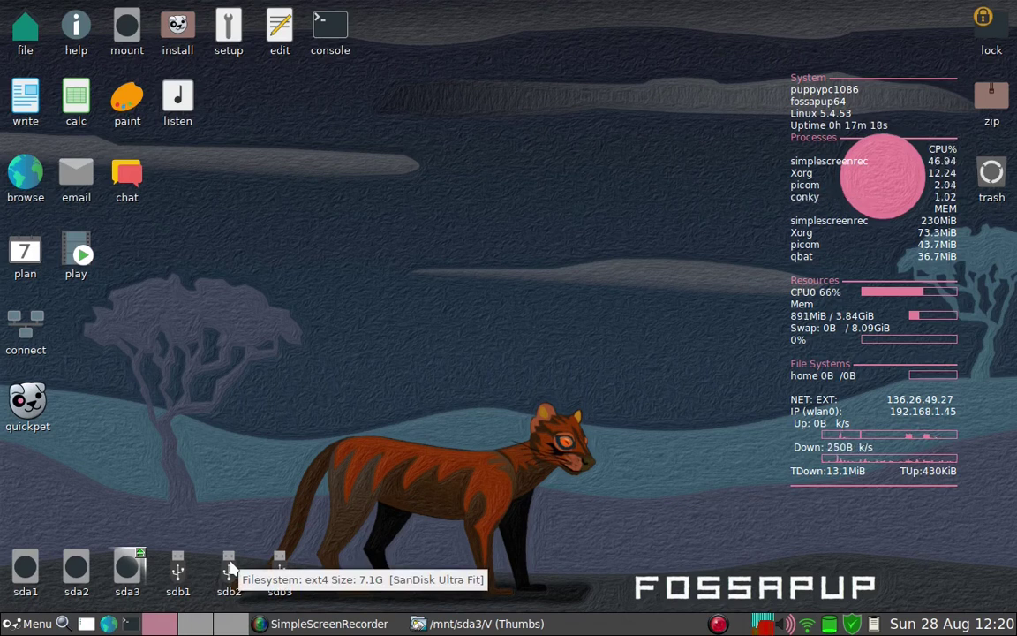
Mount the sdb2 USB partition to show its files, and close the duplicate file window.
double_click(228, 568)
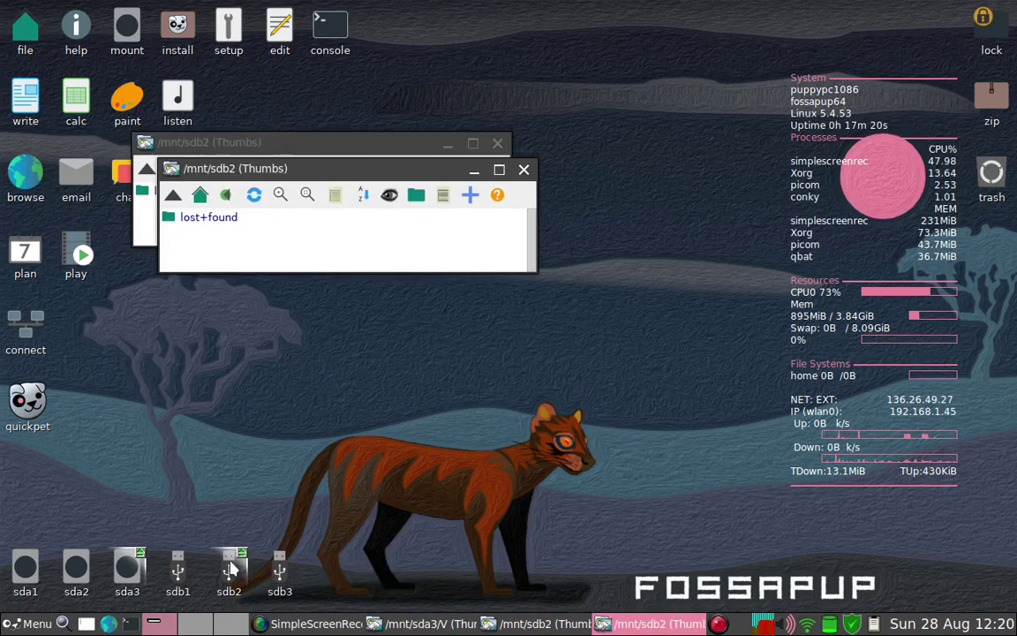
left_click(525, 169)
left_click_drag(314, 150, 364, 183)
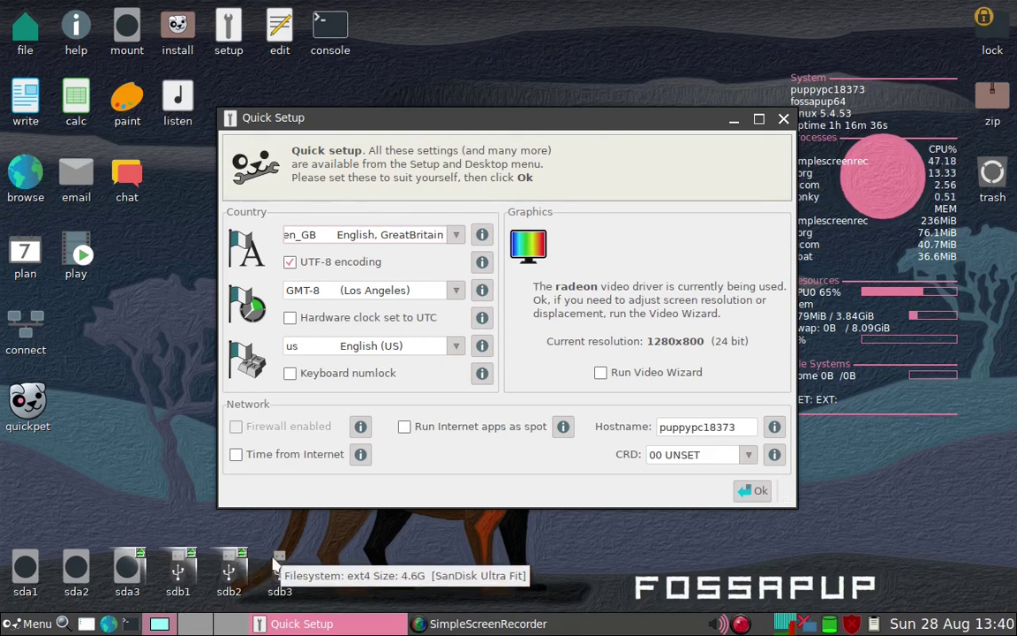
Open the SAVE folder on the sdb2 partition to check its save folder, and minimise Quick Setup.
left_click(230, 565)
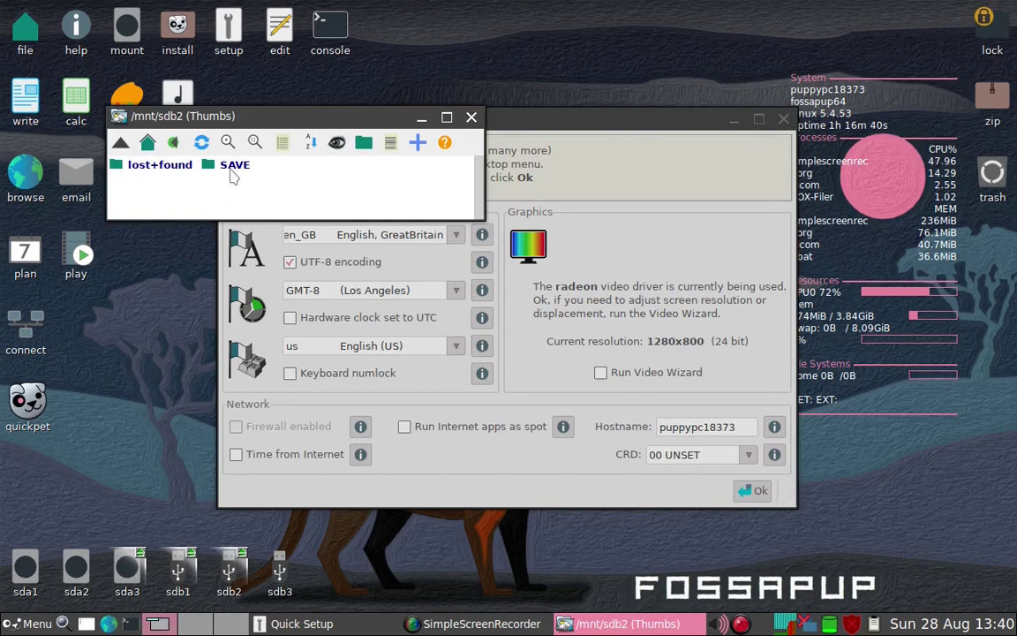
left_click(230, 173)
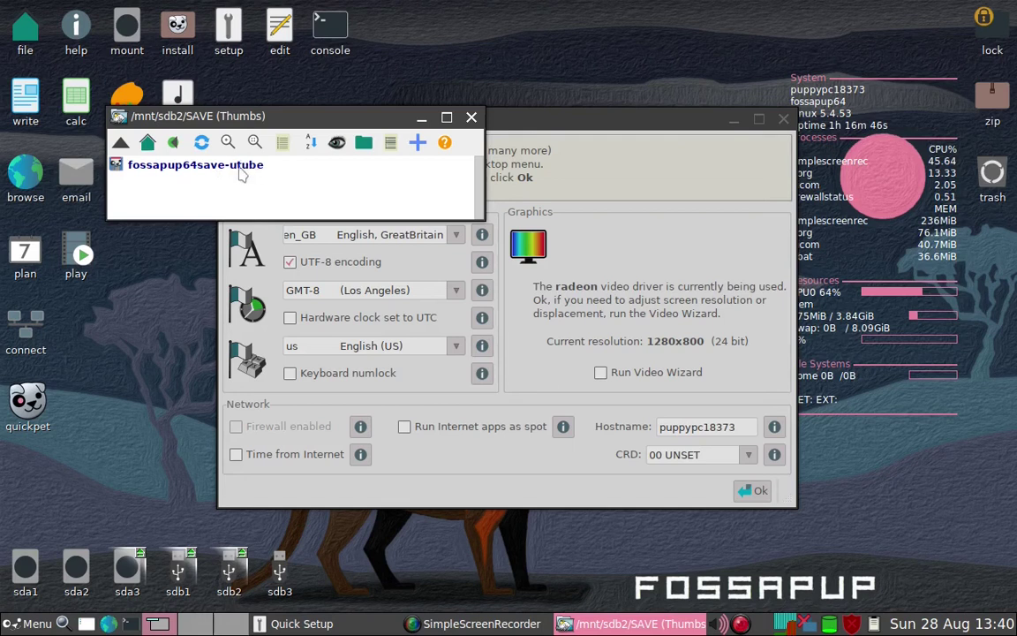
left_click_drag(255, 123, 264, 157)
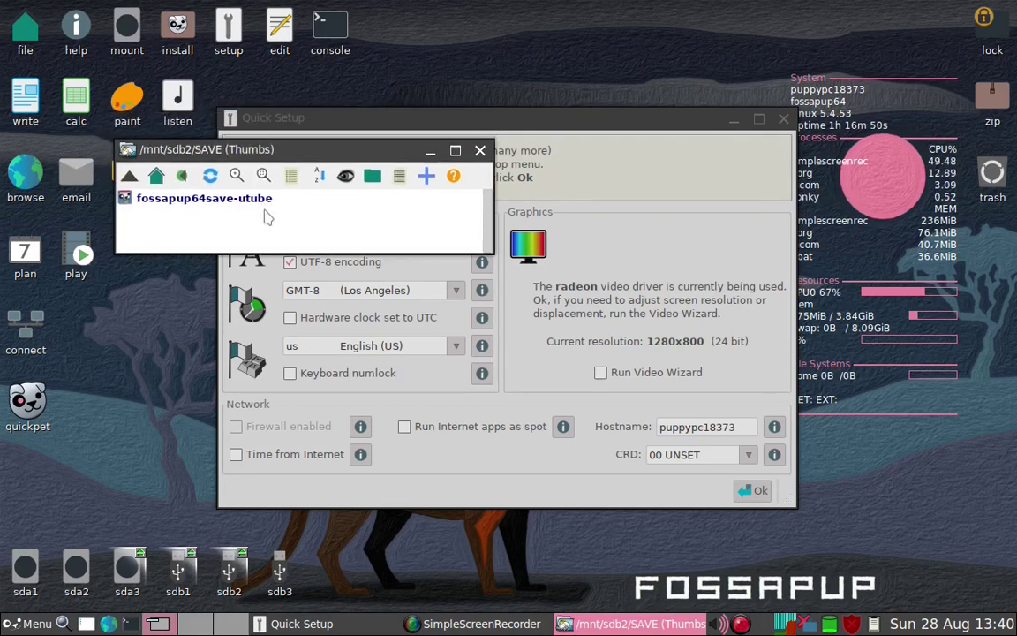
left_click(600, 188)
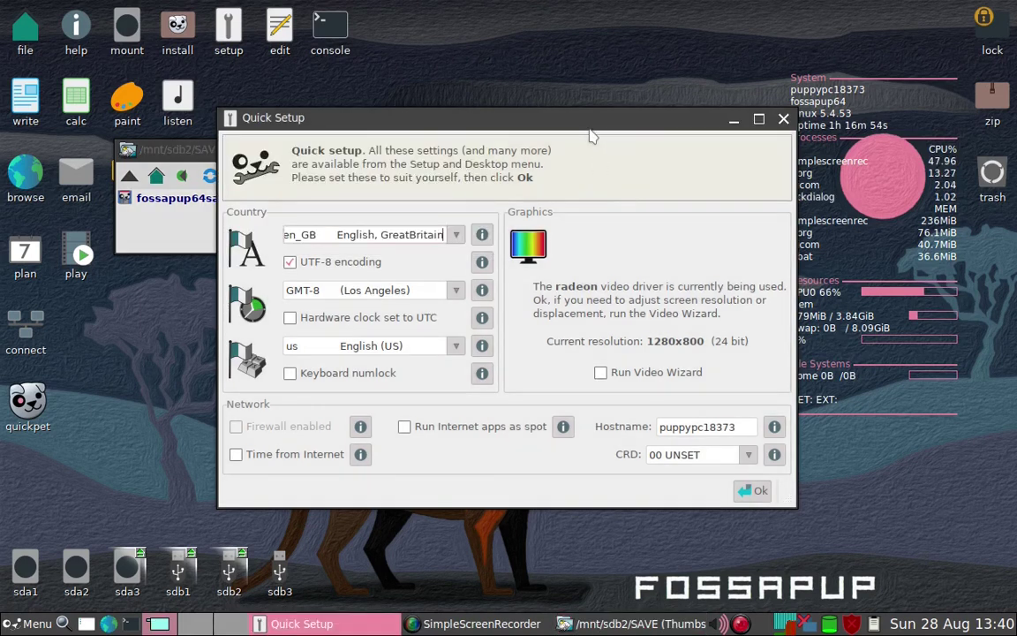
left_click(734, 120)
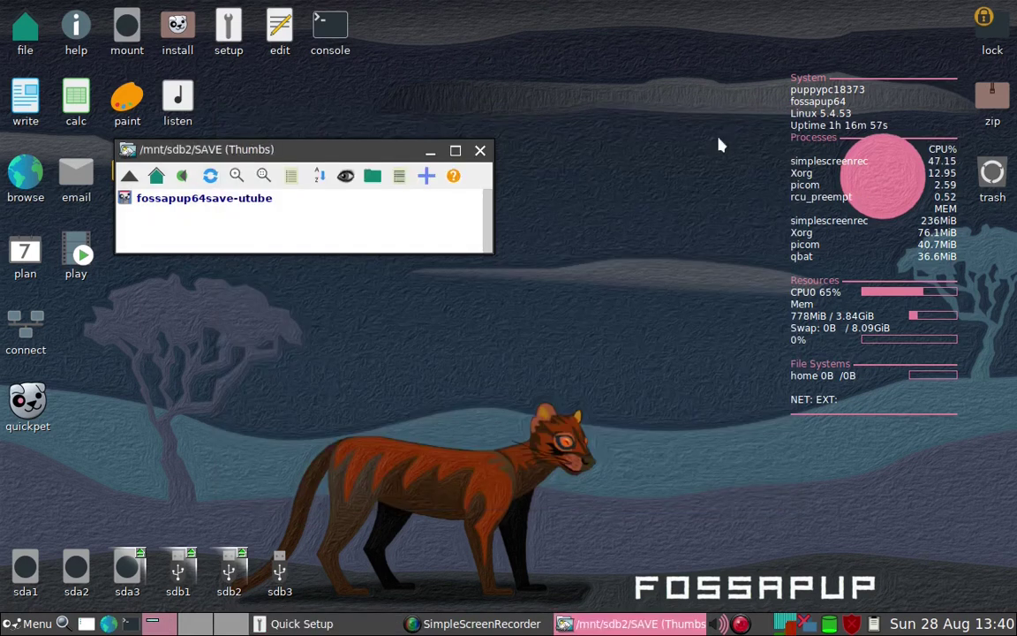
Open menu.lst from the sdb1 partition in the Geany text editor.
left_click(181, 572)
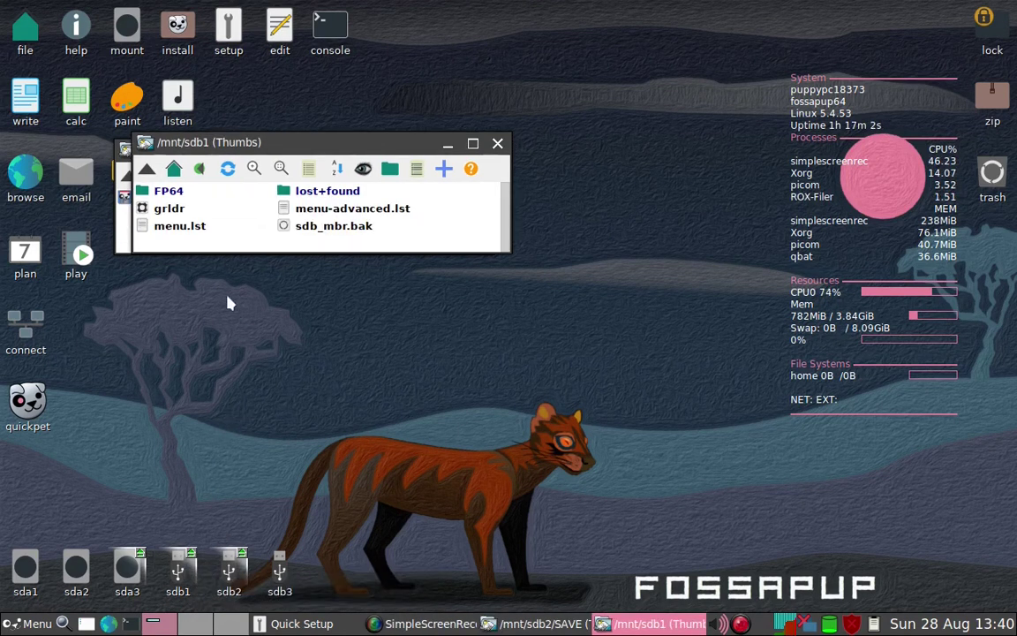
right_click(176, 228)
mouse_move(176, 226)
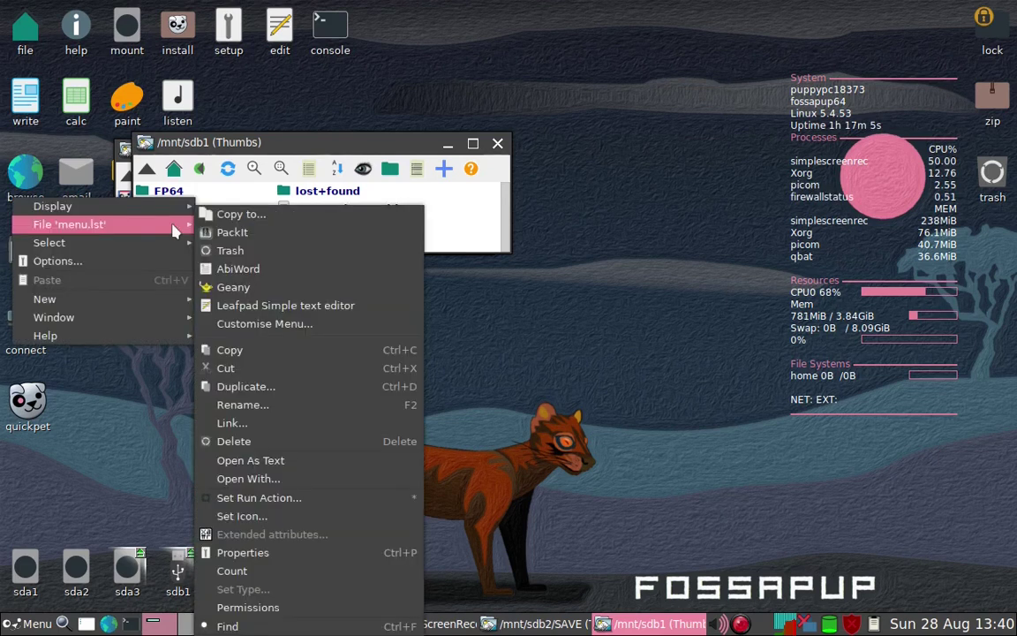
left_click(232, 288)
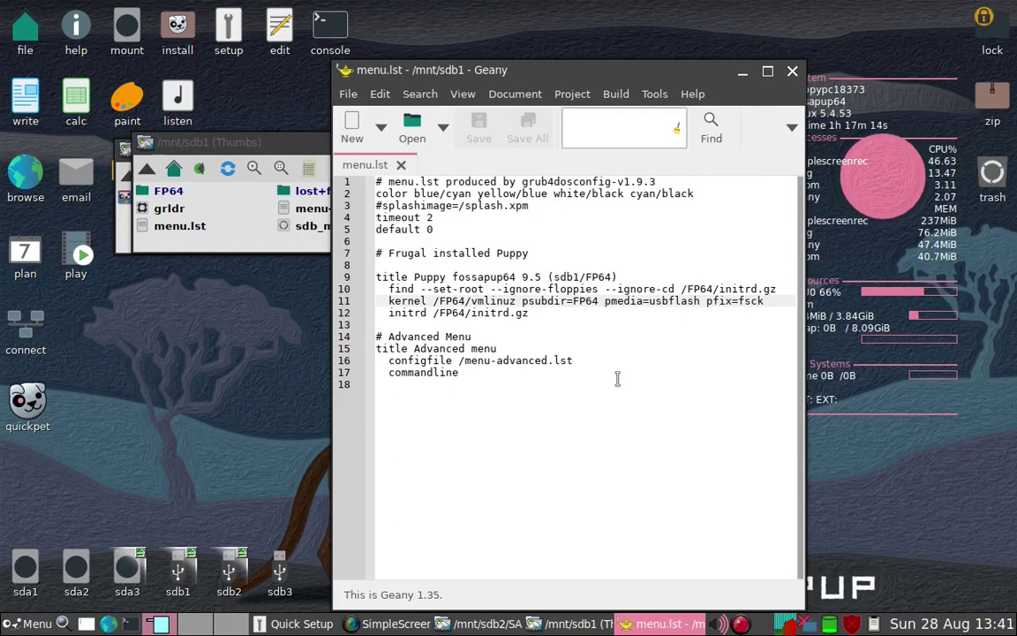
Add psave=SAVE:/SAVE before the pmedia=usbflash option in the Puppy kernel line of menu.lst.
type("psave")
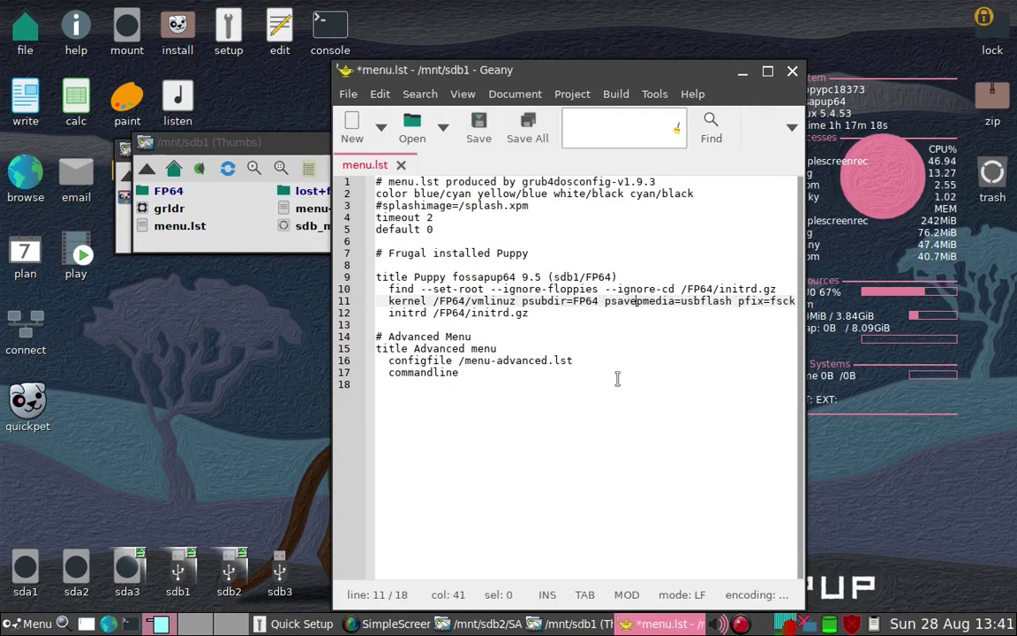
type("=")
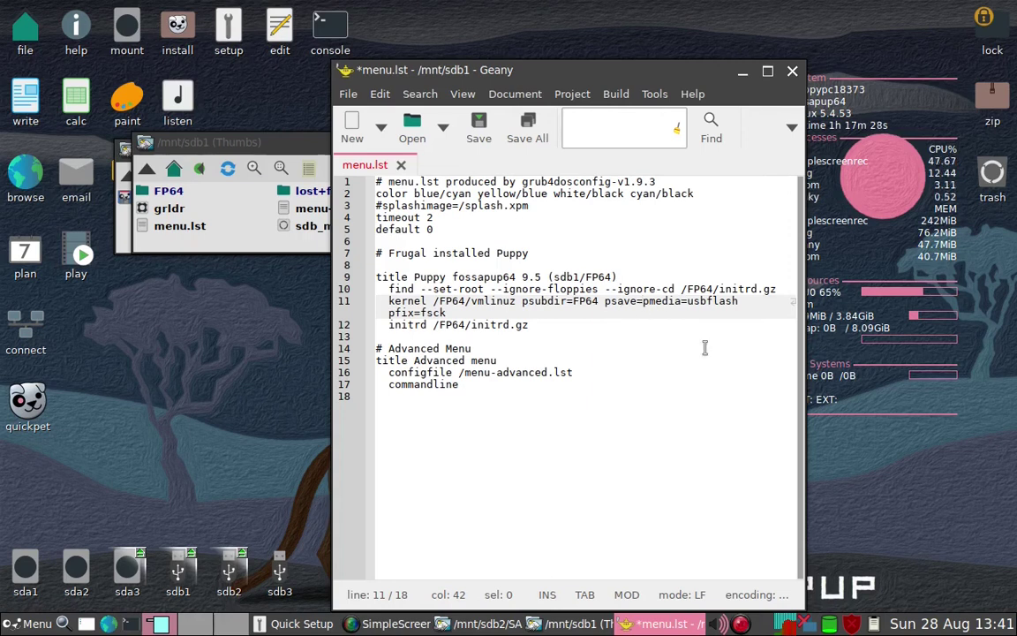
type("SAVE")
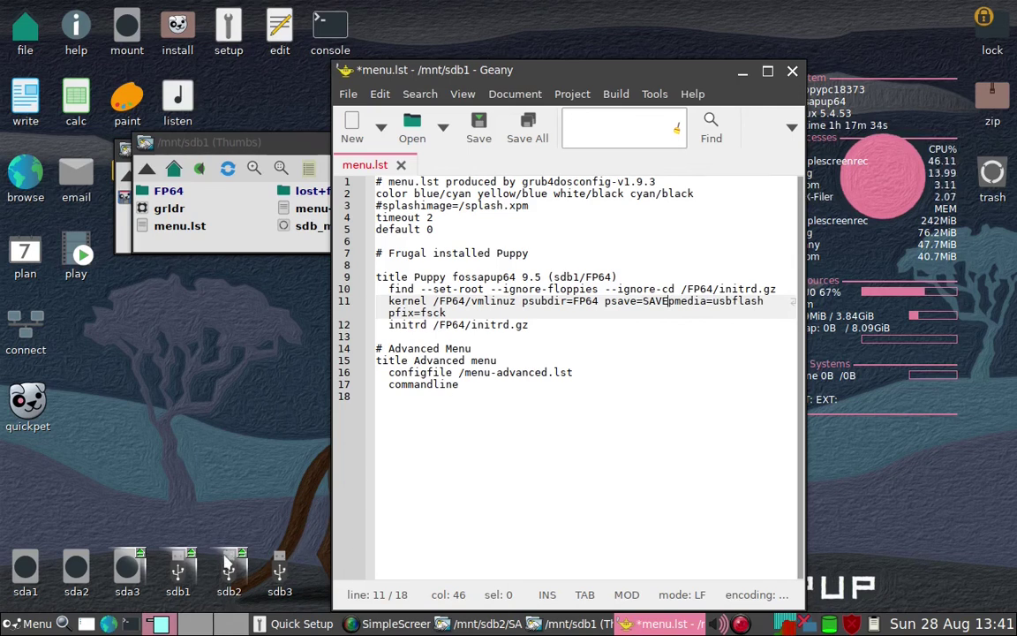
mouse_move(228, 565)
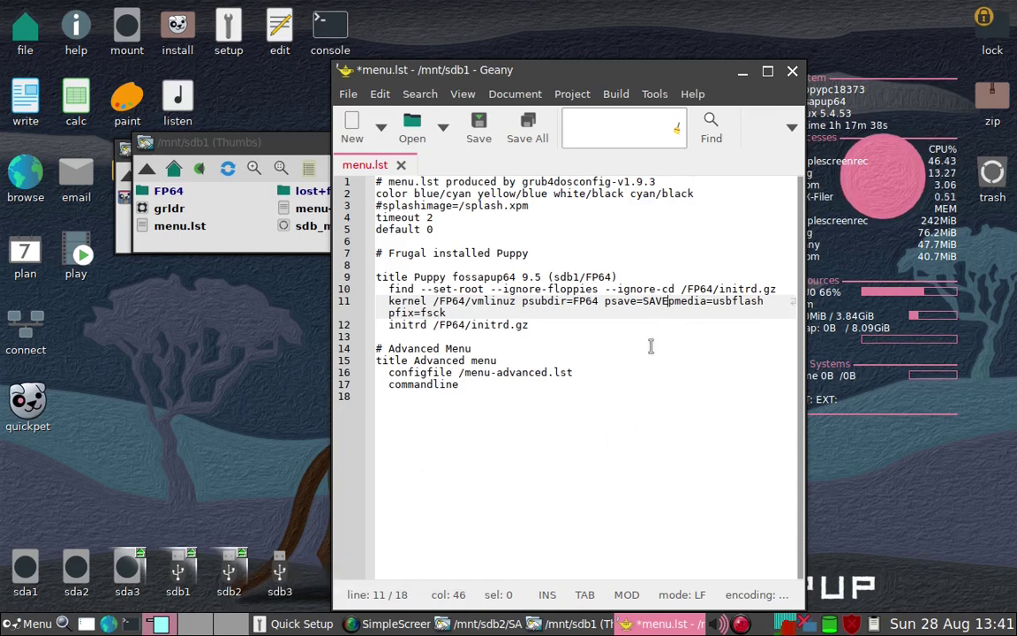
type(":/")
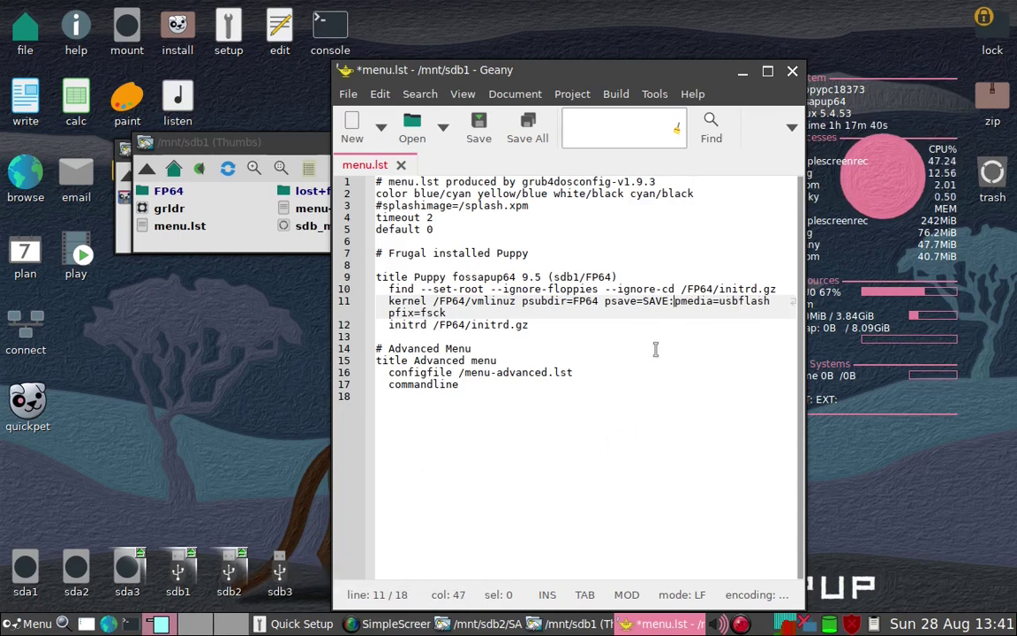
type("SA")
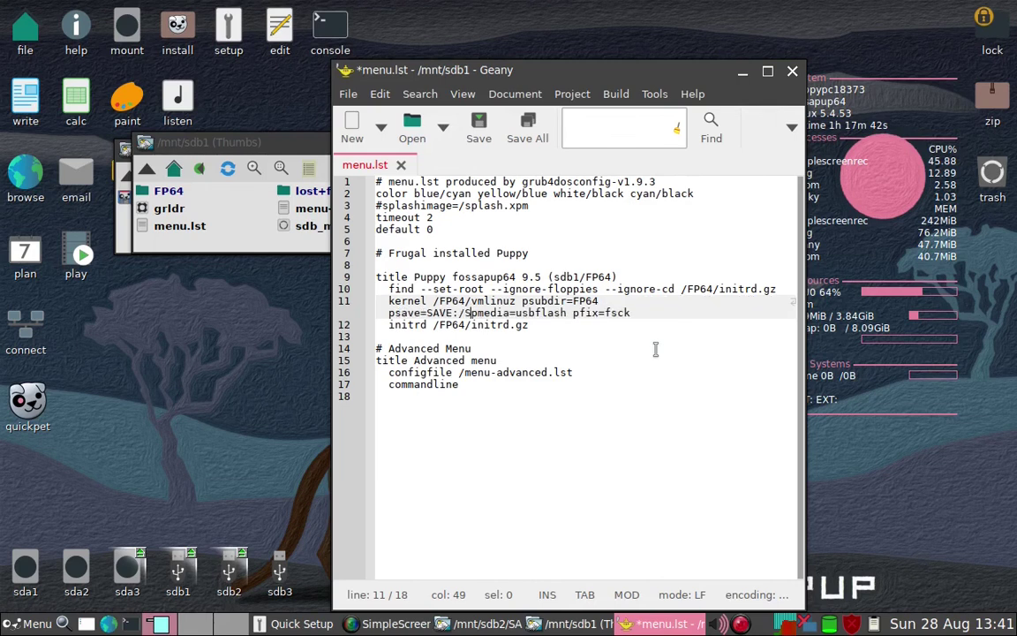
type("VE")
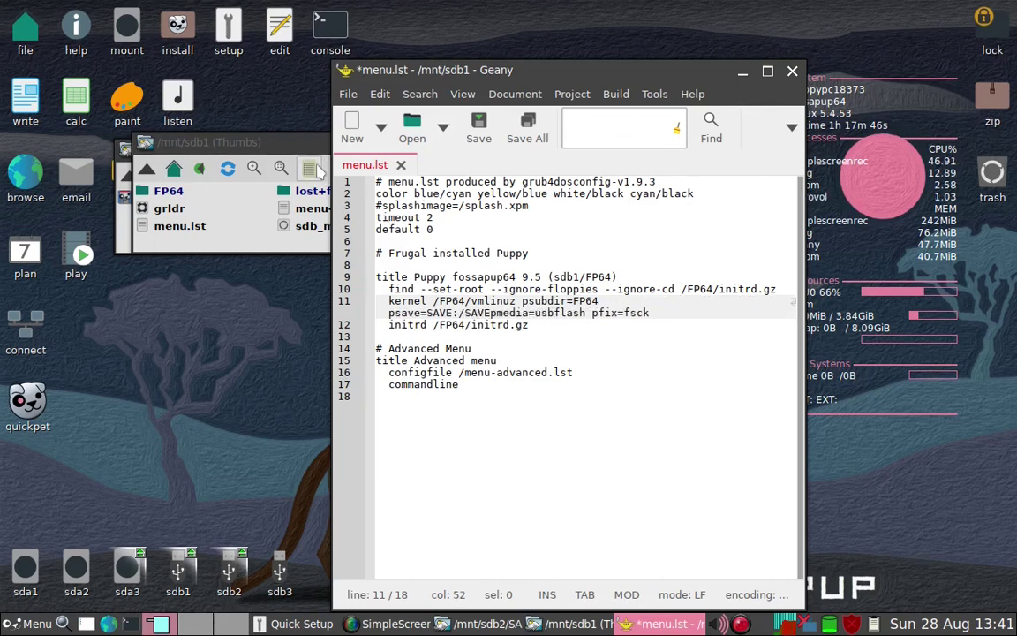
Check the location of the fossapup64save-utube folder inside the SAVE folder on sdb2.
left_click_drag(270, 242, 174, 418)
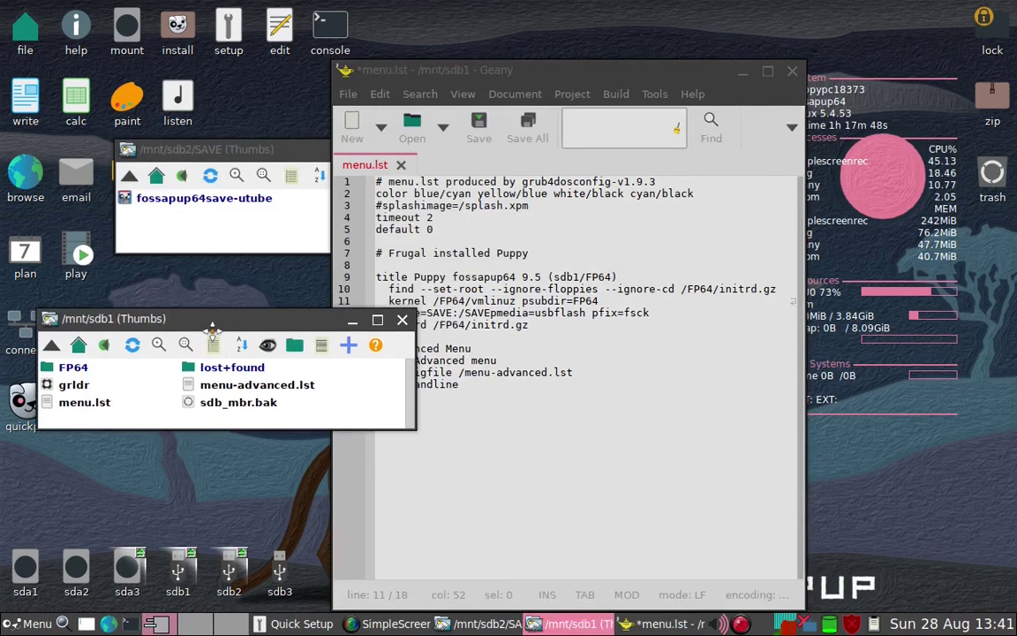
left_click(209, 242)
key("BackSpace")
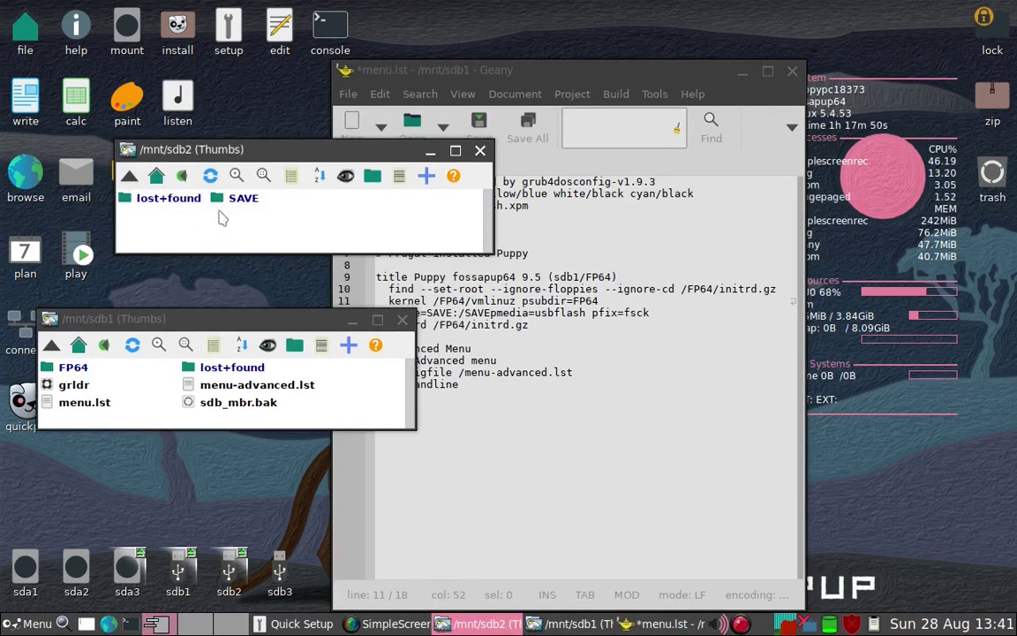
left_click(240, 200)
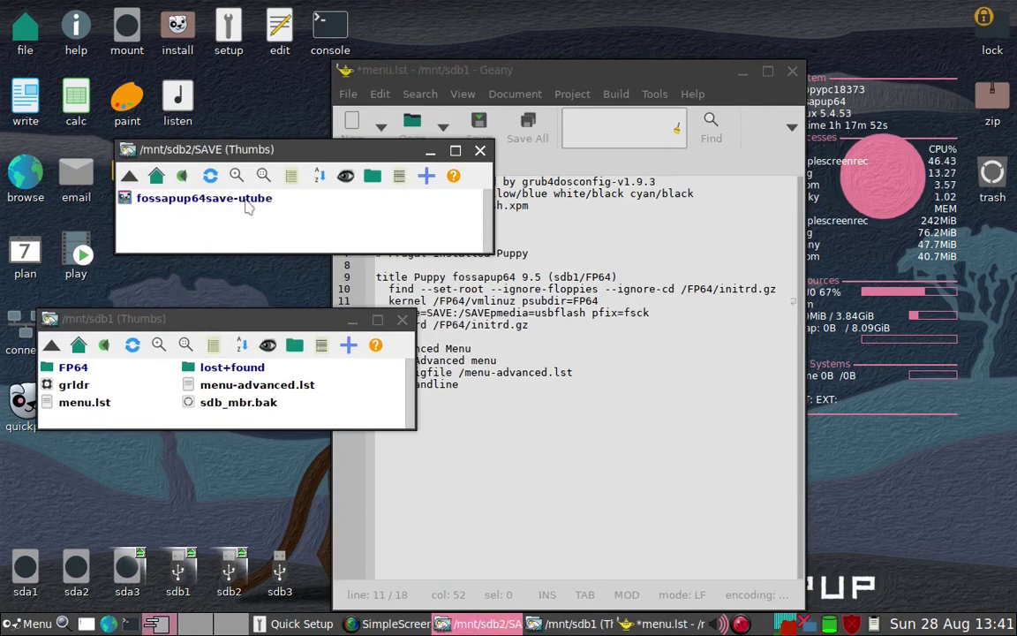
End the psave path with a slash and a space before pmedia, then save and close menu.lst.
left_click(608, 170)
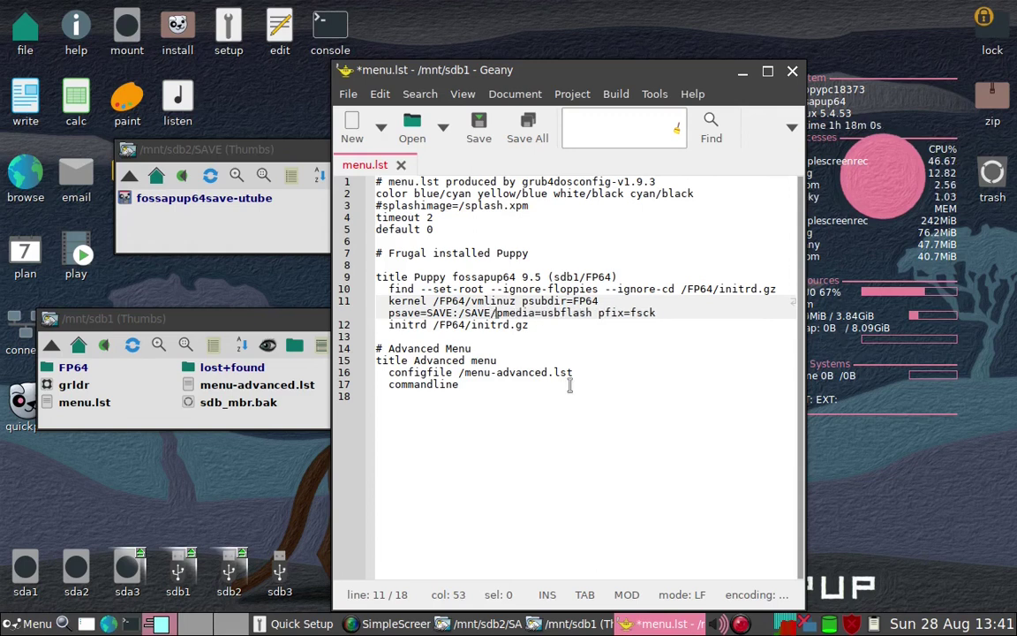
type("/")
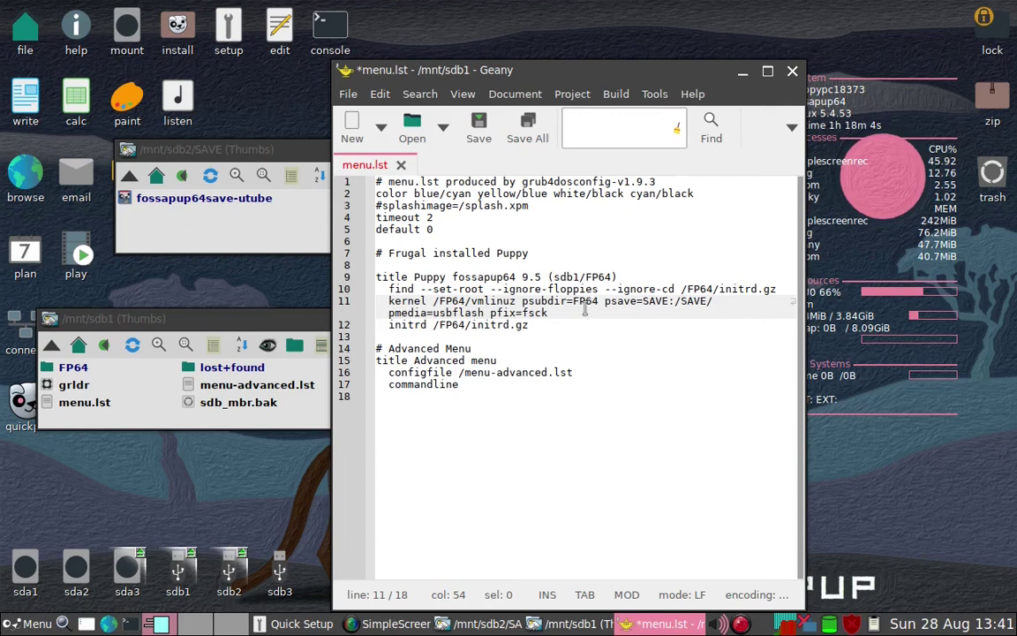
left_click(482, 139)
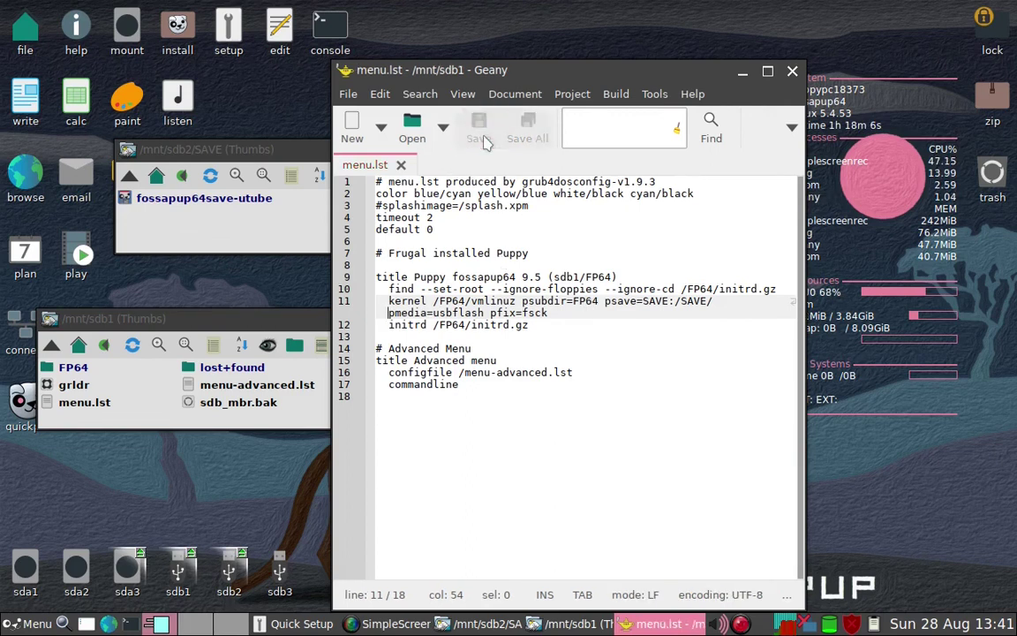
left_click(792, 71)
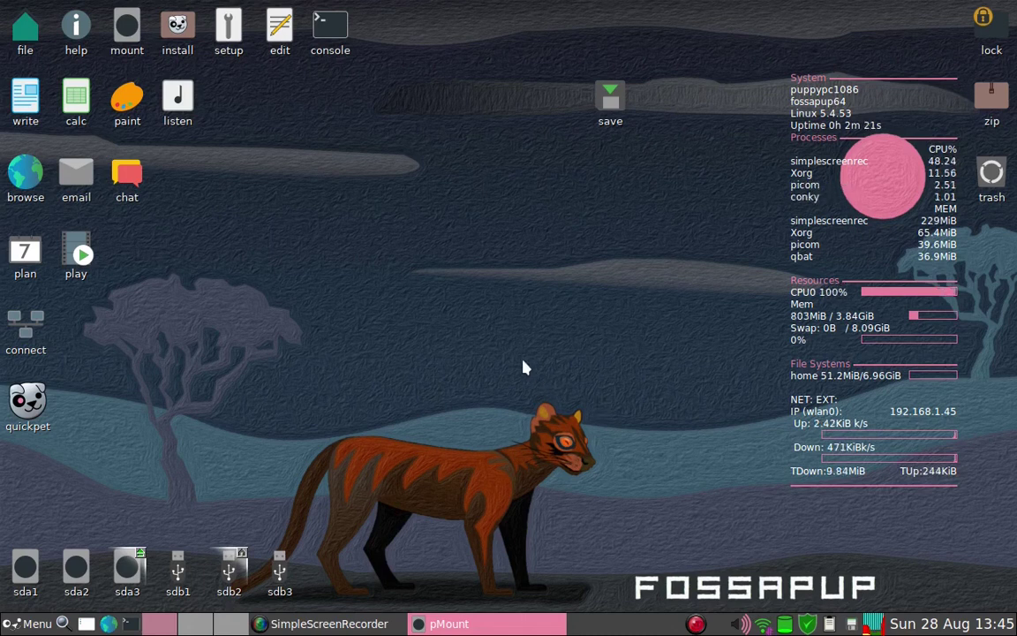
Mount the sdb1 partition and minimise its file window, and move the desktop save icon beside the lock icon.
left_click(178, 569)
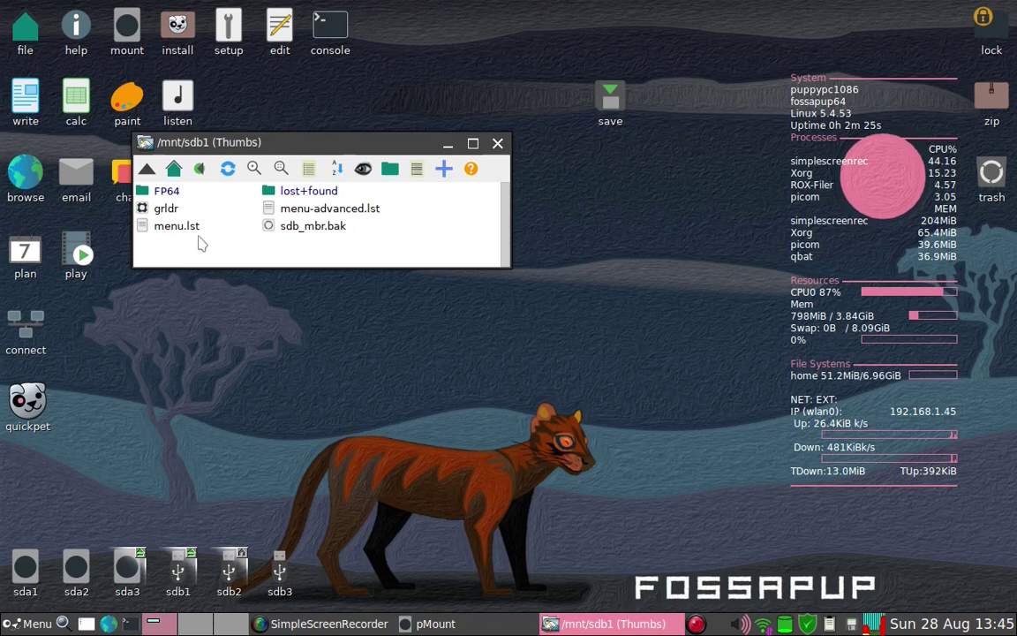
left_click(447, 145)
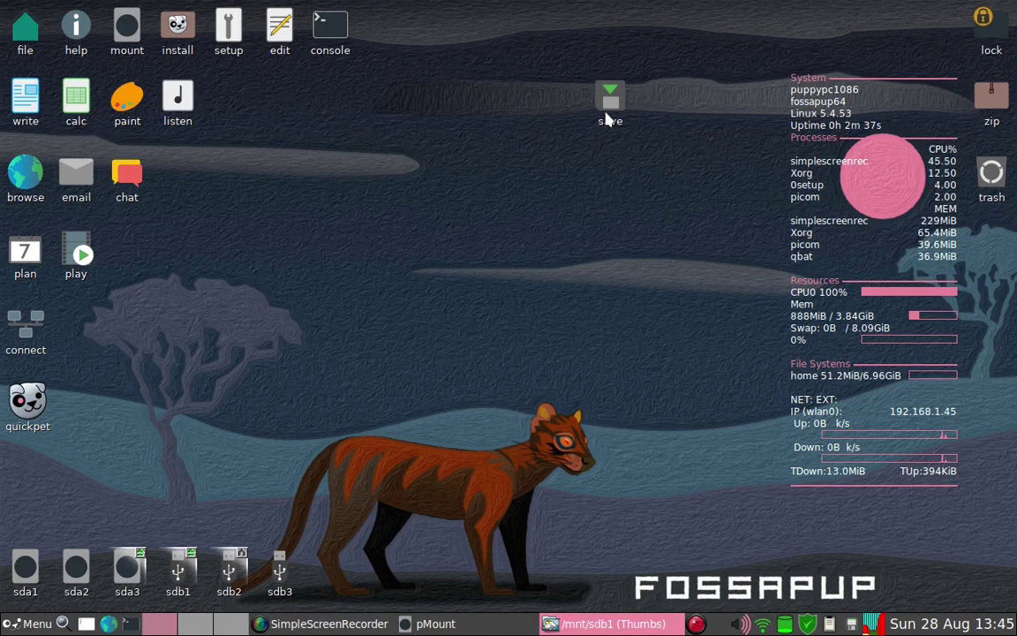
left_click_drag(607, 120, 892, 40)
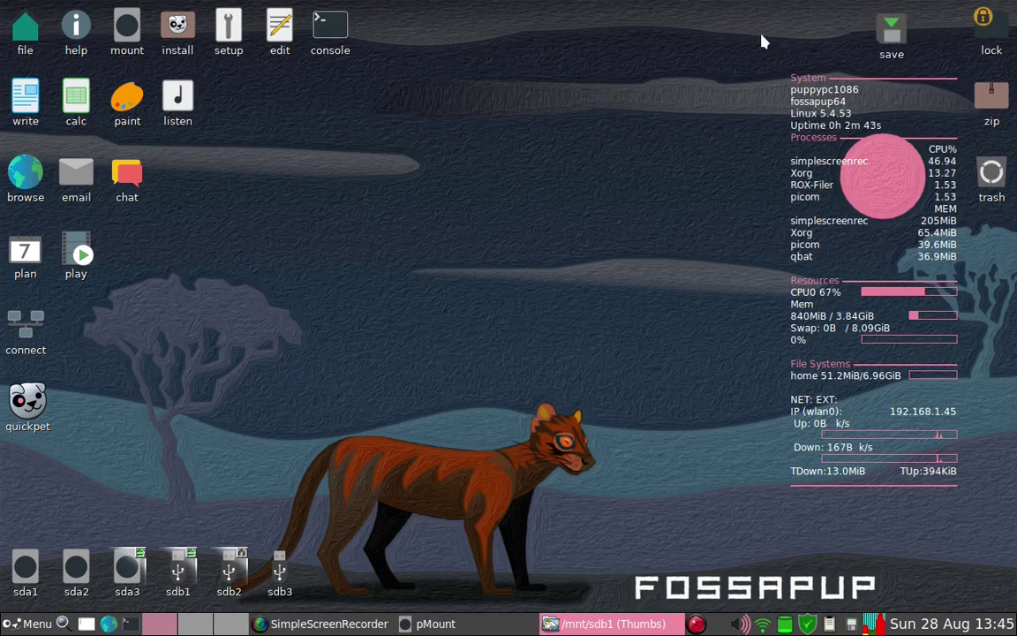